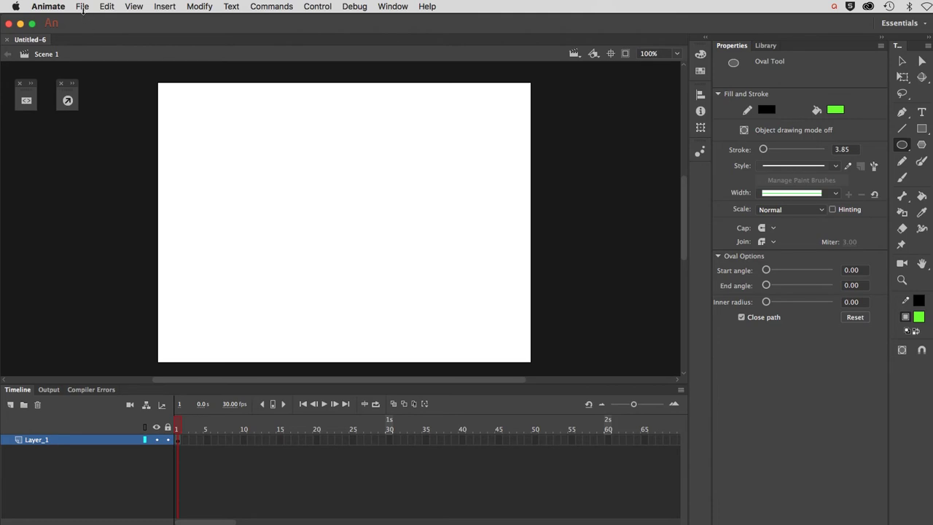
# Save the blank document on the Desktop under the name 'button01'
pyautogui.click(82, 8)
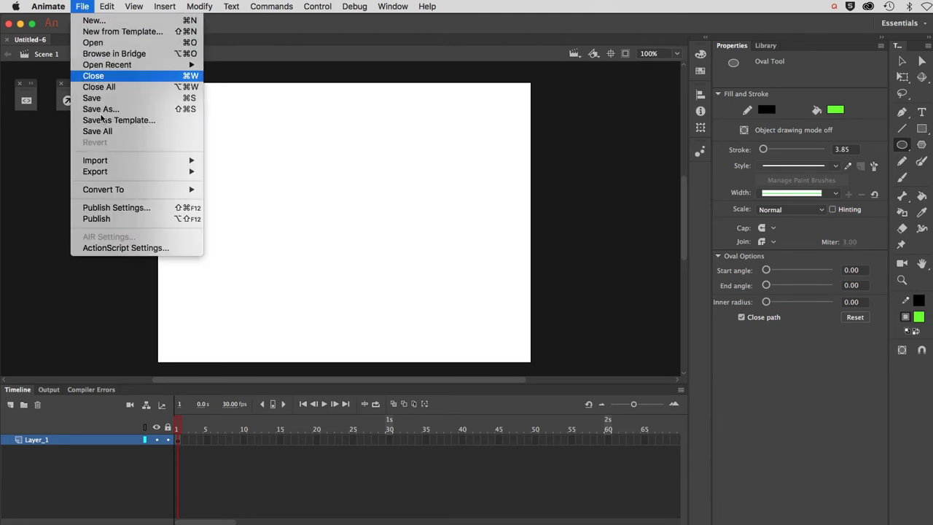
pyautogui.click(95, 100)
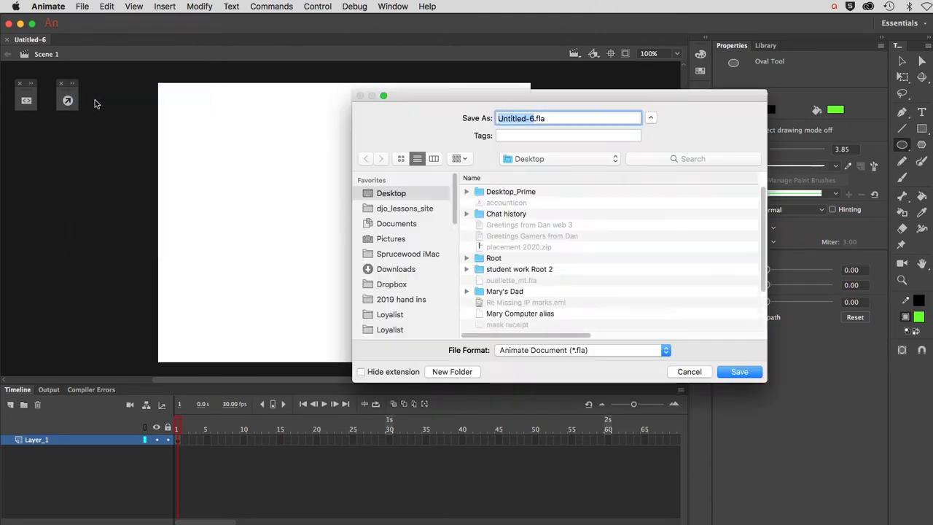
pyautogui.moveTo(466, 95); pyautogui.dragTo(362, 76)
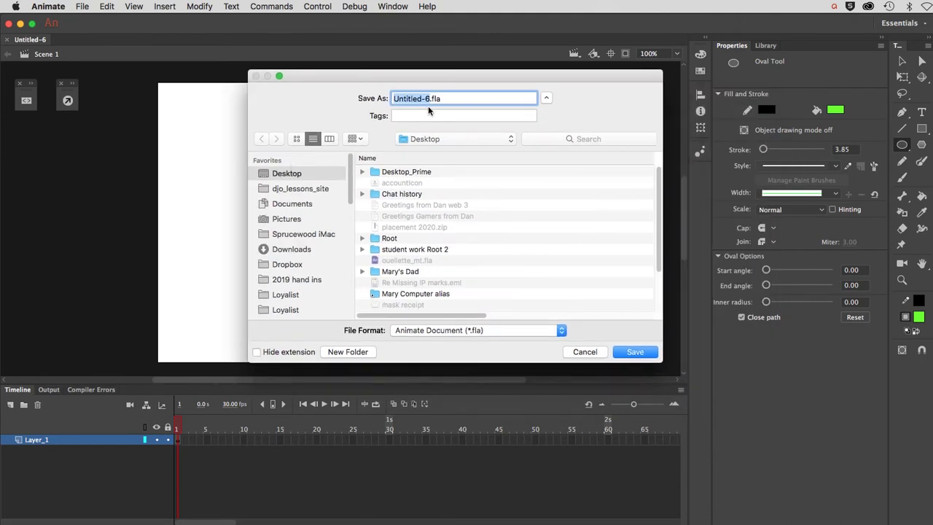
pyautogui.write('button01')
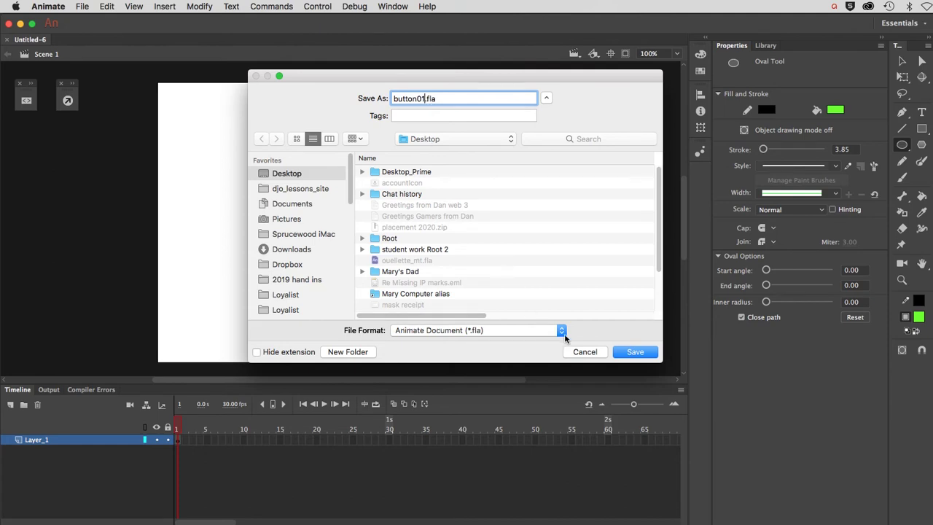
pyautogui.click(624, 351)
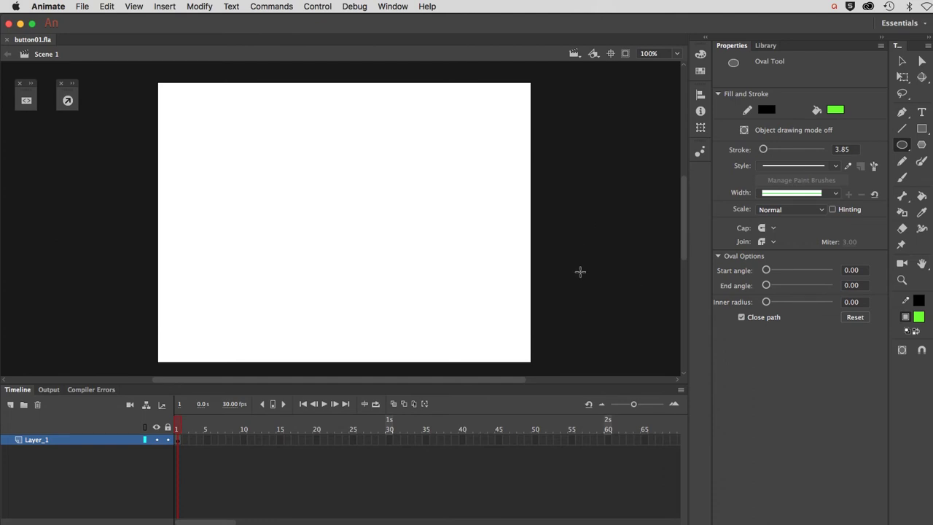
# Set the stage magnification to Fit in Window
pyautogui.click(676, 54)
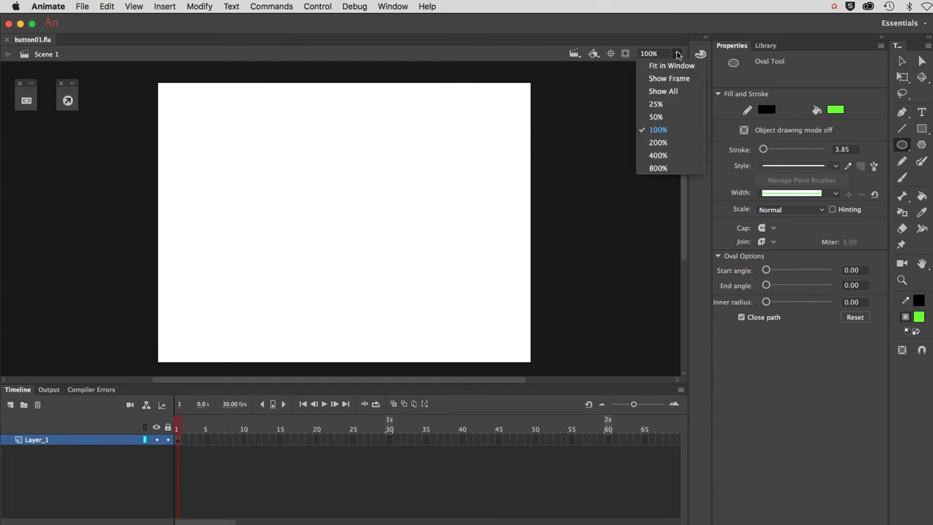
pyautogui.click(672, 65)
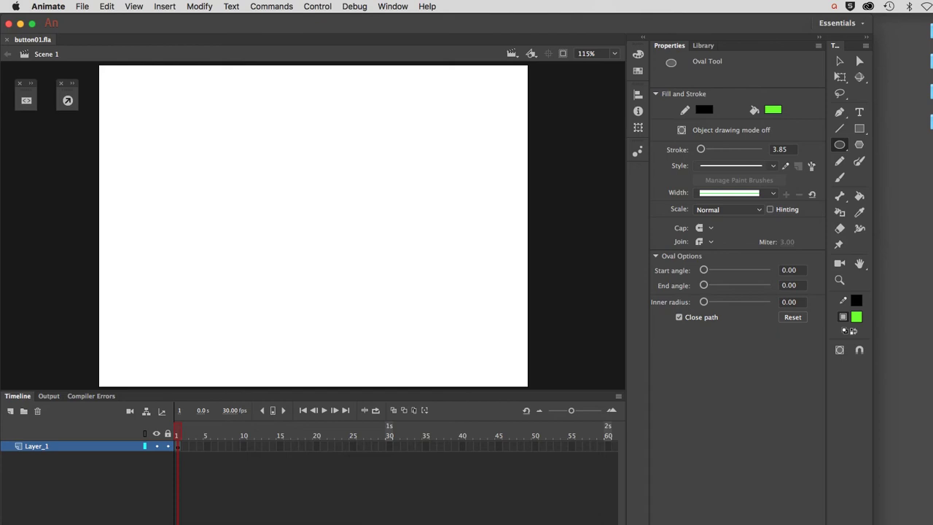
# Set the Oval tool's fill colour to bright green
pyautogui.click(772, 110)
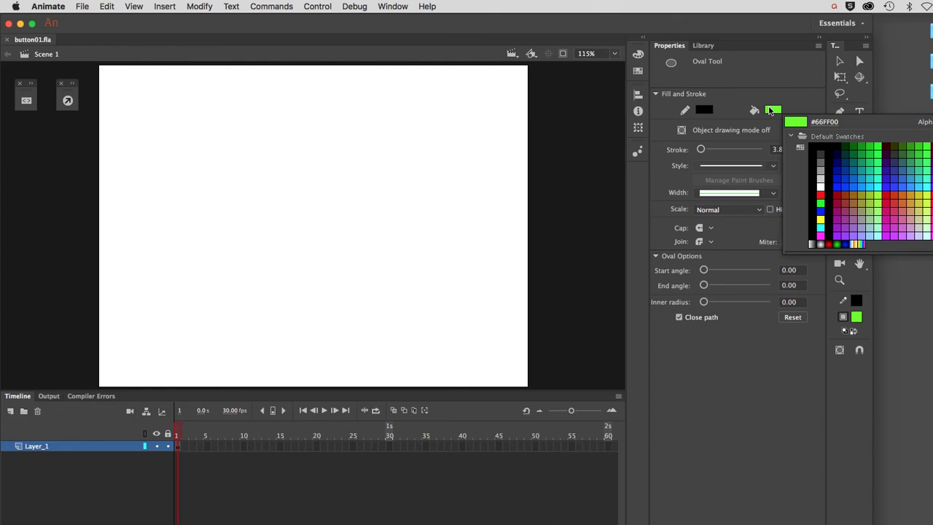
pyautogui.click(772, 110)
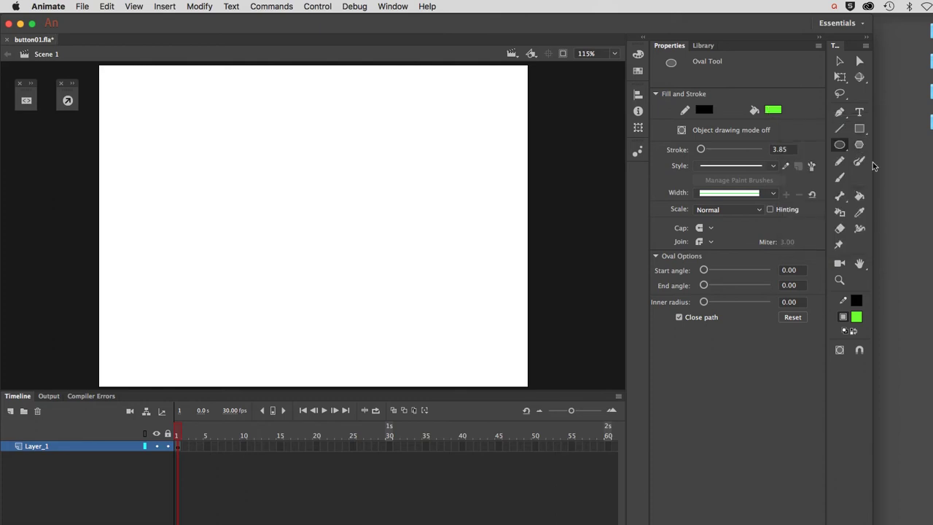
pyautogui.moveTo(872, 168); pyautogui.dragTo(824, 159)
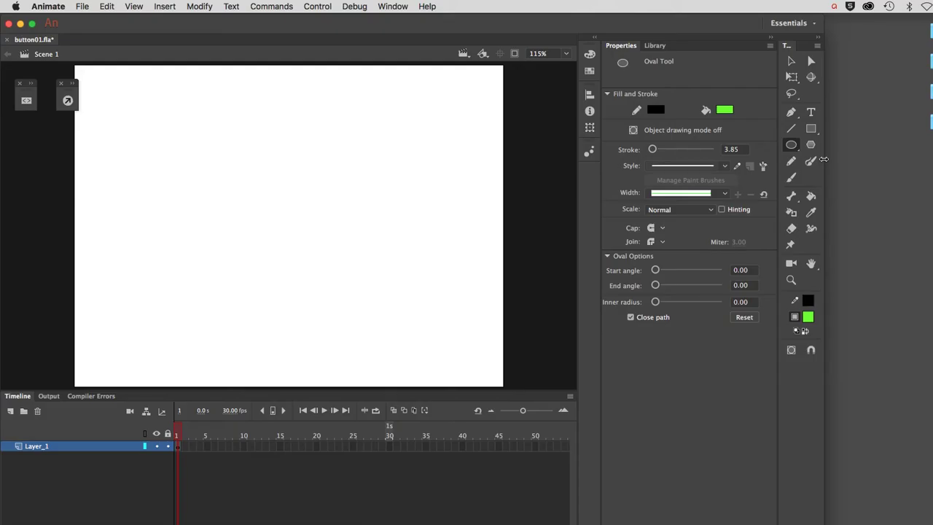
pyautogui.click(726, 111)
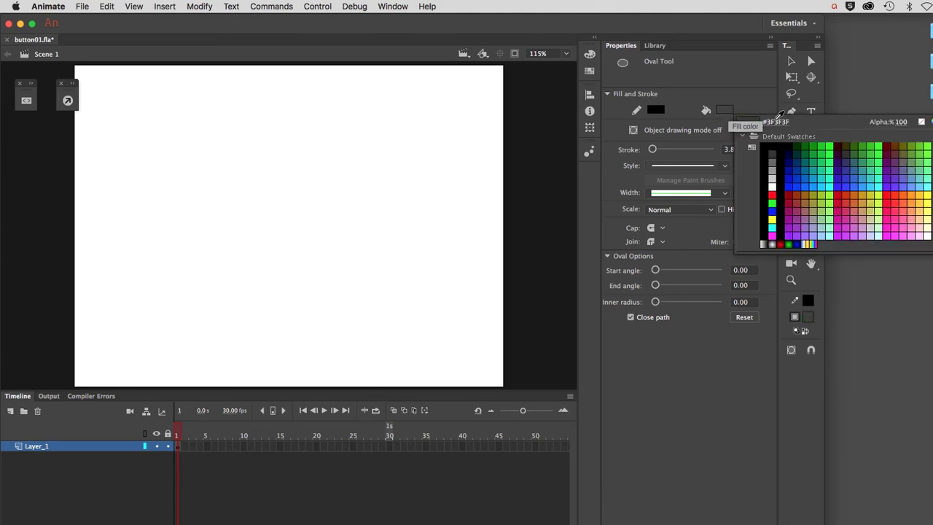
pyautogui.click(829, 148)
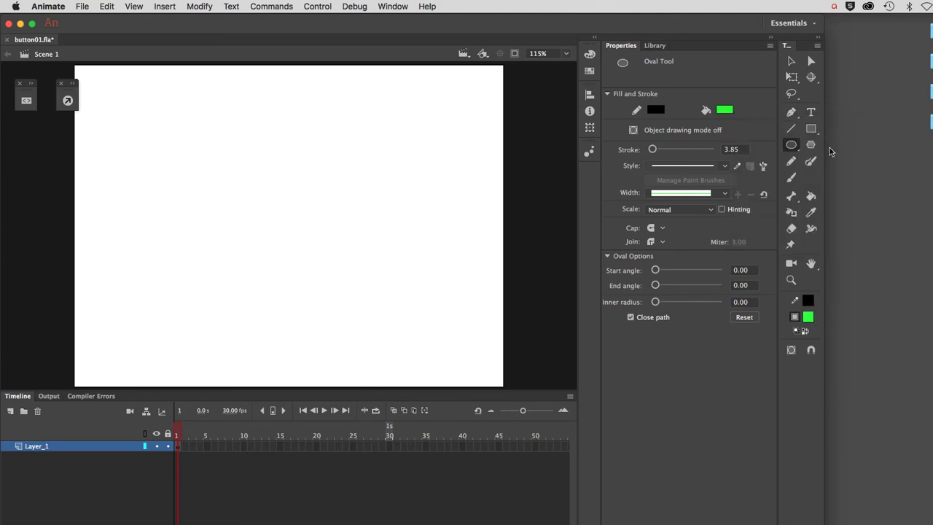
# Keep the Oval stroke black and set its thickness to 4
pyautogui.click(654, 110)
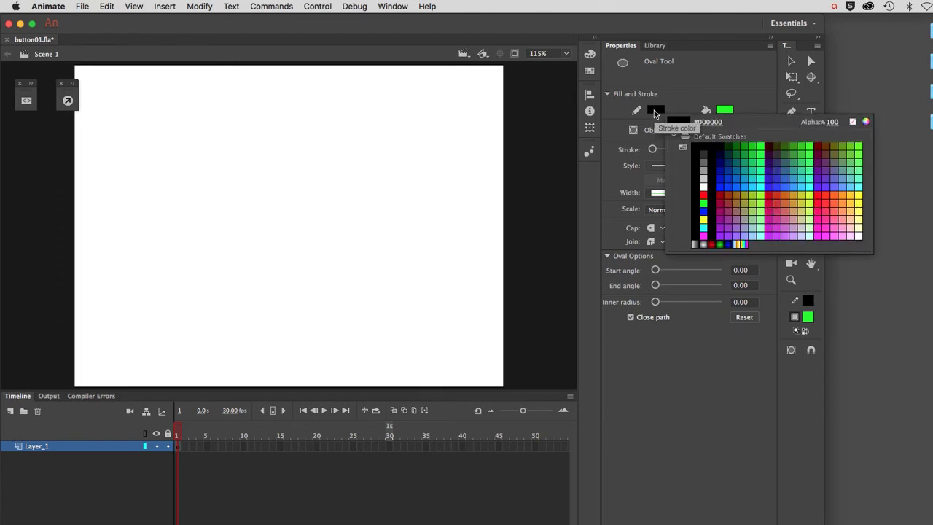
pyautogui.click(705, 146)
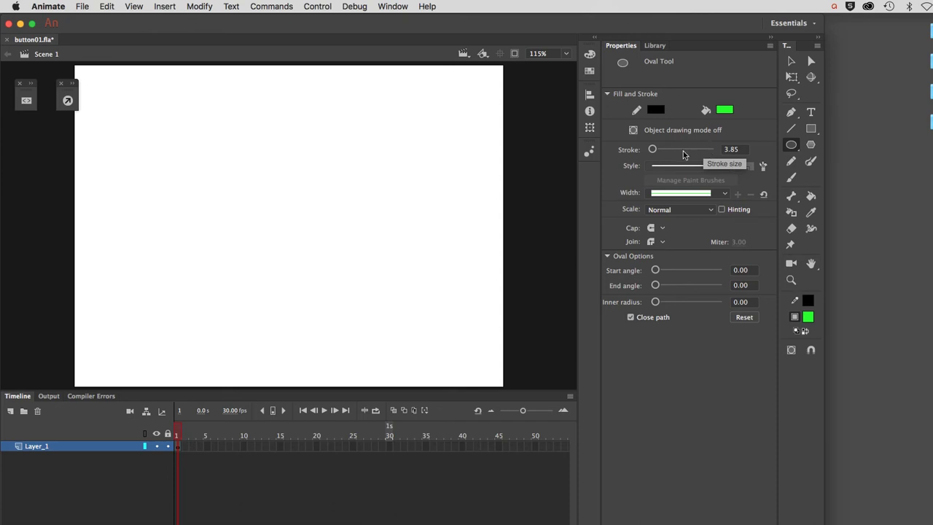
pyautogui.click(725, 150)
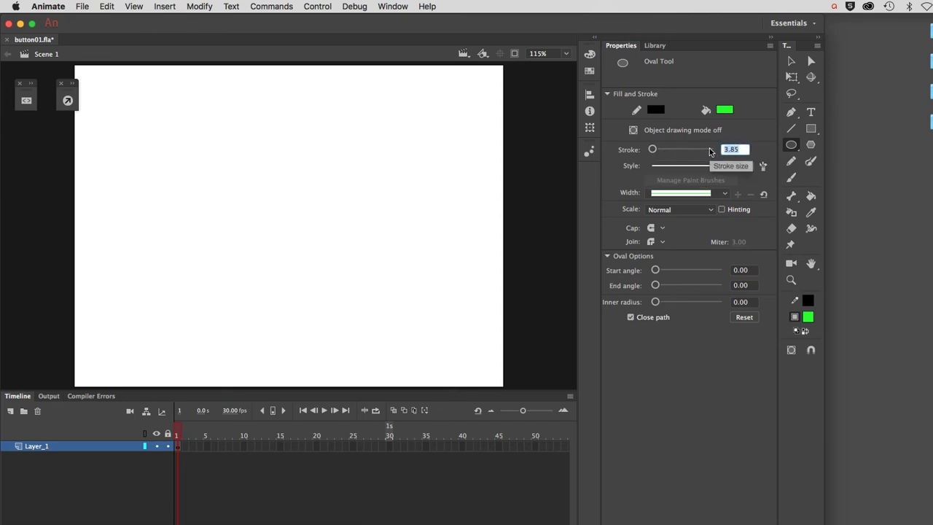
pyautogui.write('4')
pyautogui.press('Tab')
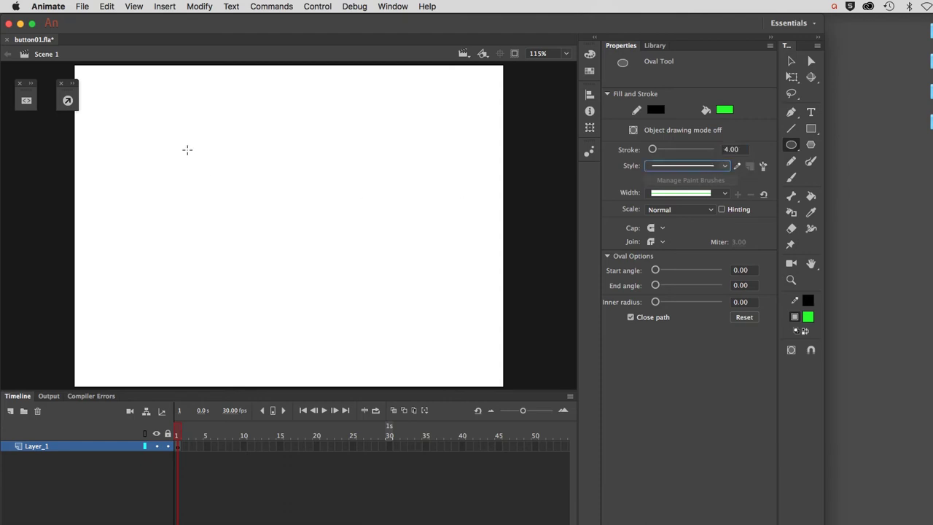
# Draw a green circle at the stage's upper left and select its fill and outline
pyautogui.moveTo(187, 149); pyautogui.dragTo(228, 189)
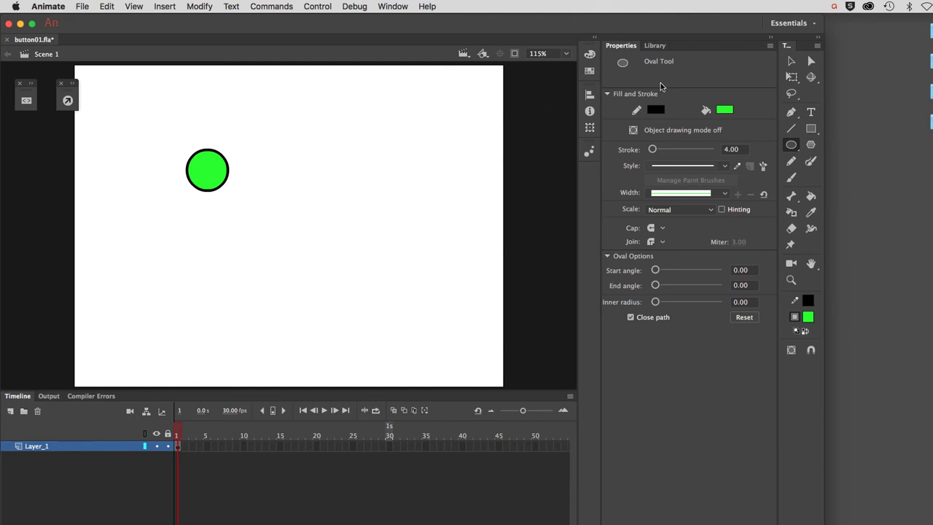
pyautogui.click(785, 63)
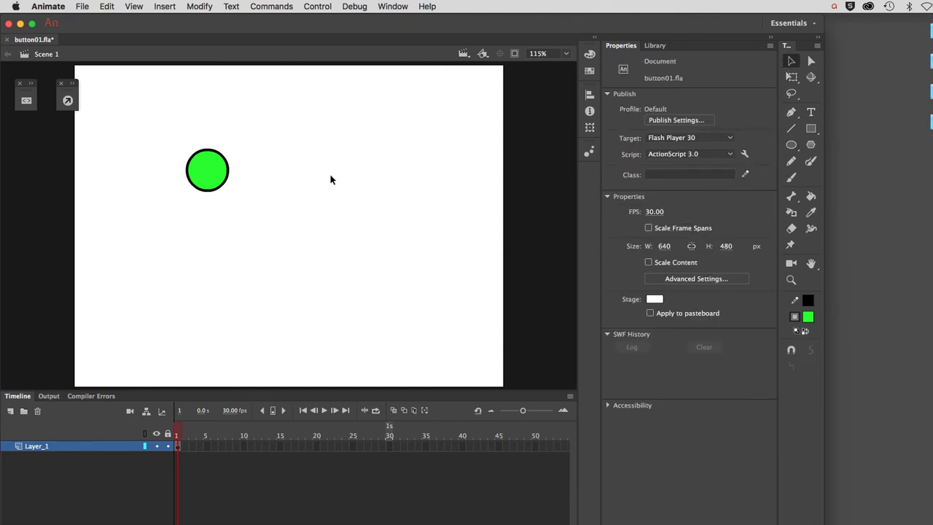
pyautogui.doubleClick(217, 175)
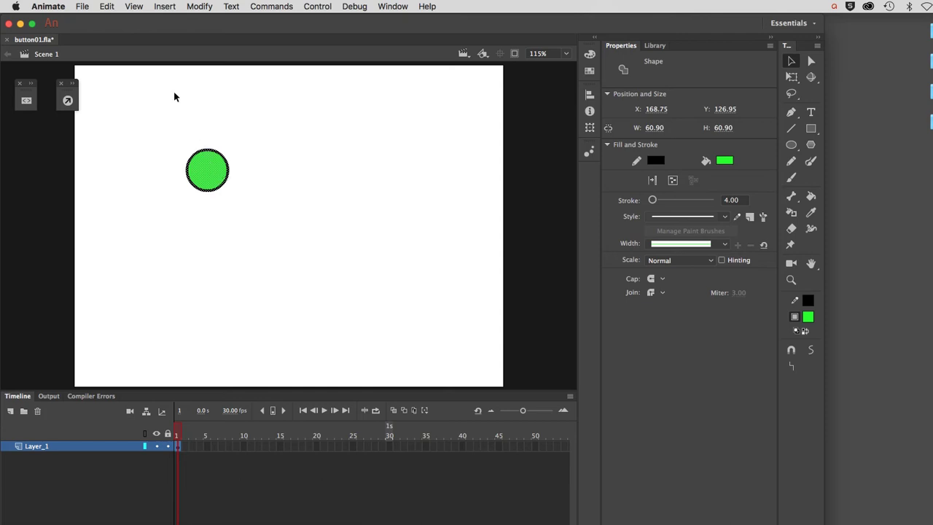
# Convert the circle into a Button symbol named 'button'
pyautogui.click(192, 7)
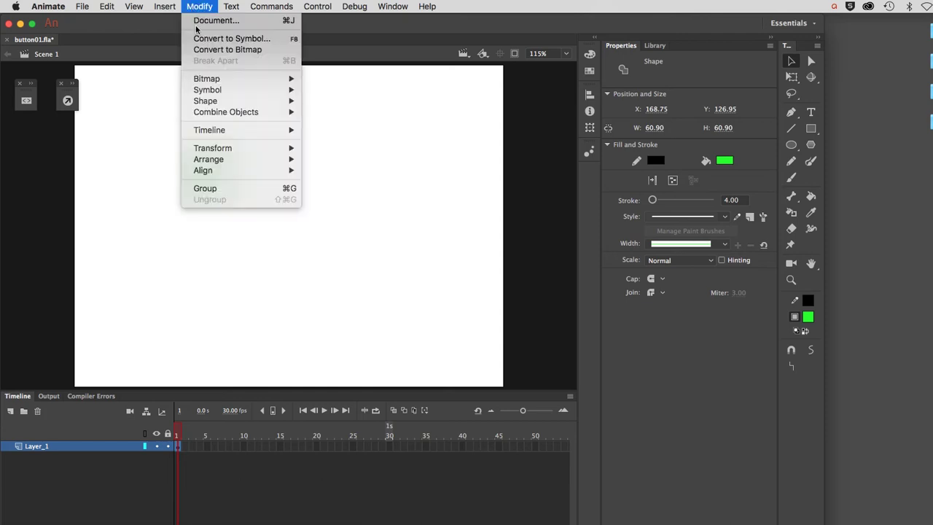
pyautogui.click(197, 38)
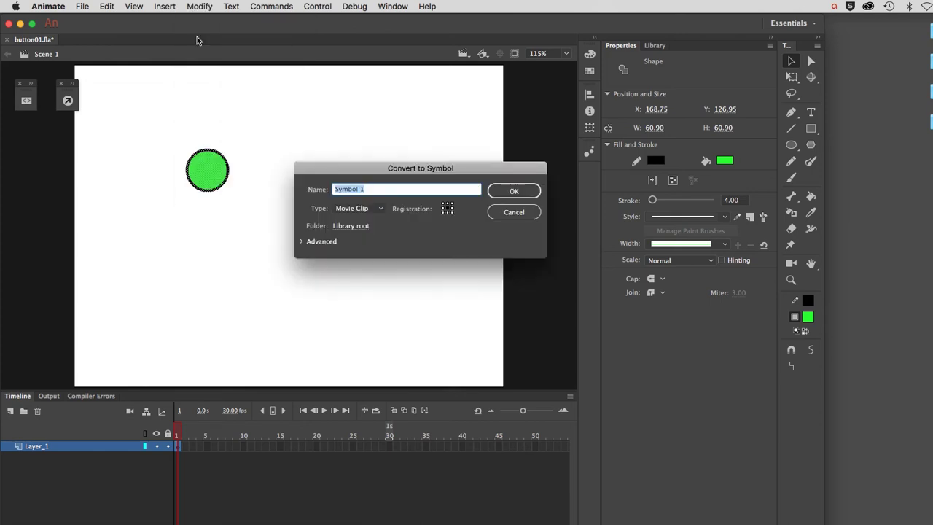
pyautogui.moveTo(299, 104); pyautogui.dragTo(300, 112)
pyautogui.write('button')
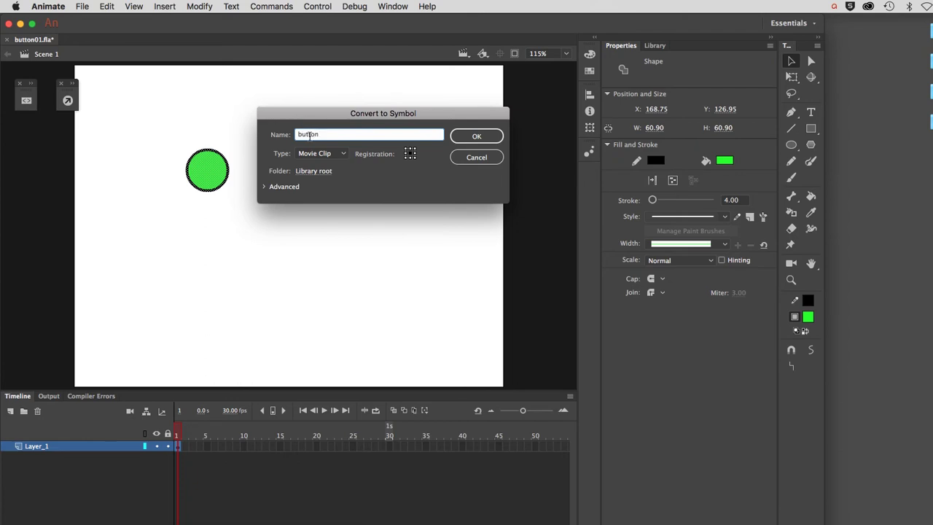
pyautogui.click(324, 156)
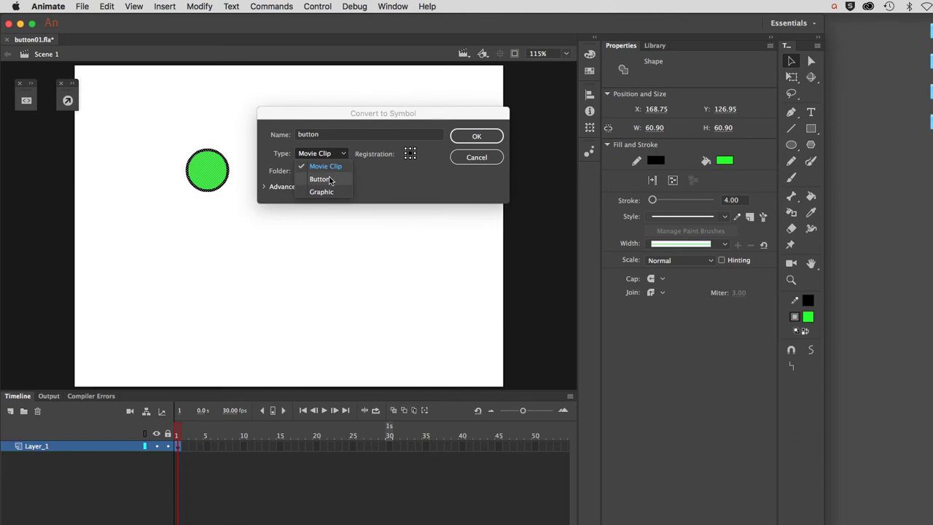
pyautogui.click(330, 179)
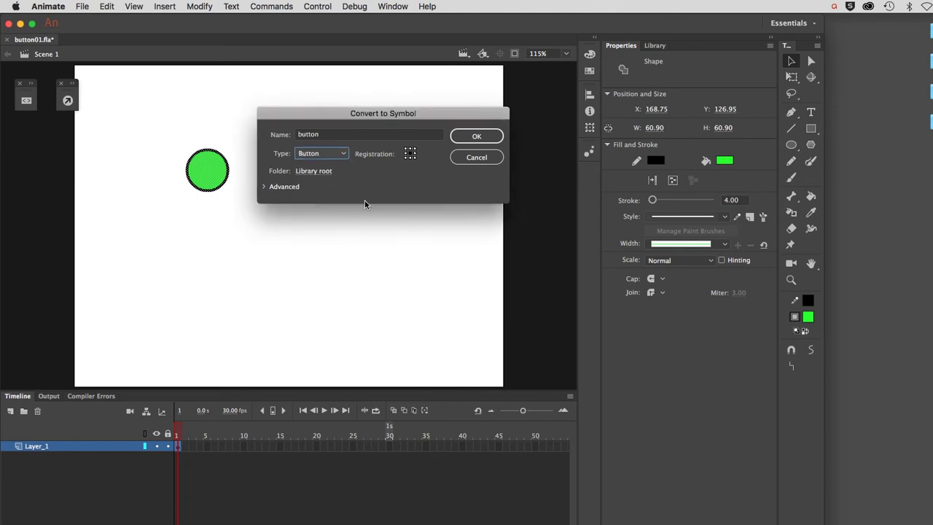
pyautogui.click(471, 136)
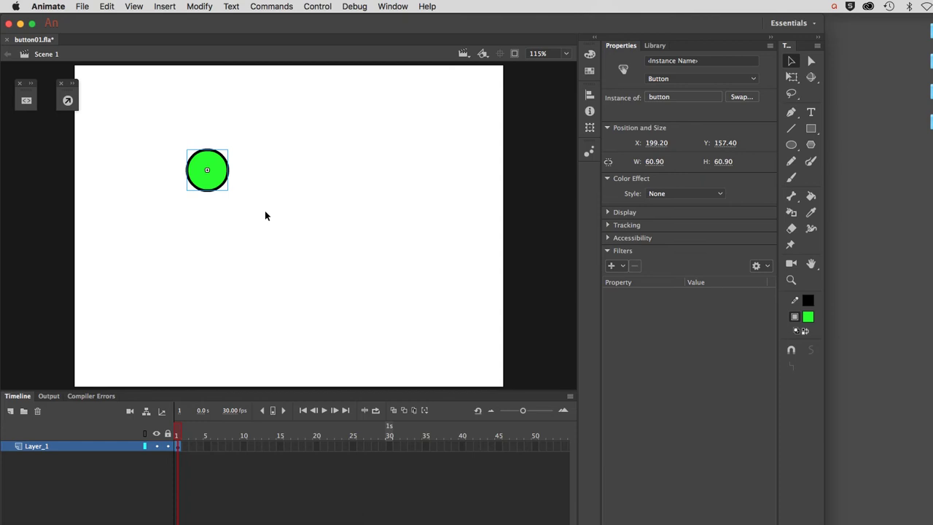
# Enter the button symbol and select its Hit frame to deselect the circle
pyautogui.doubleClick(209, 191)
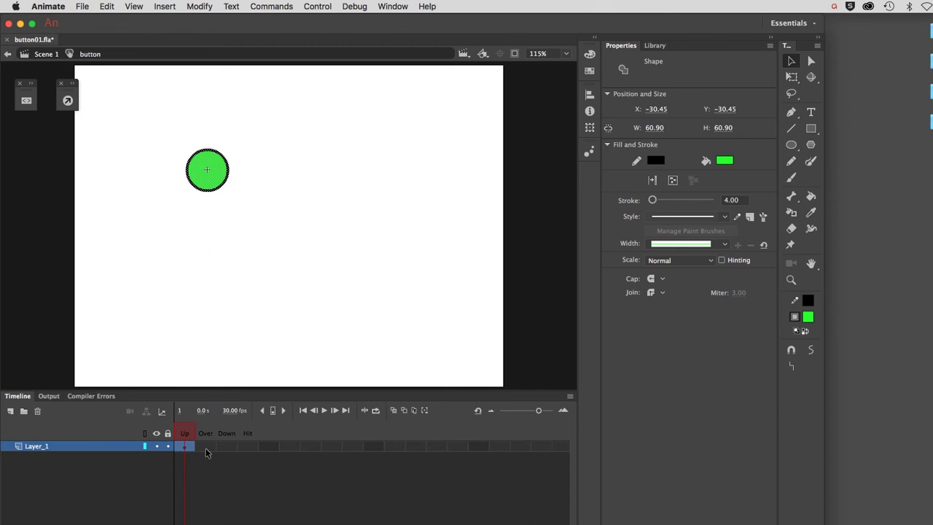
pyautogui.click(249, 446)
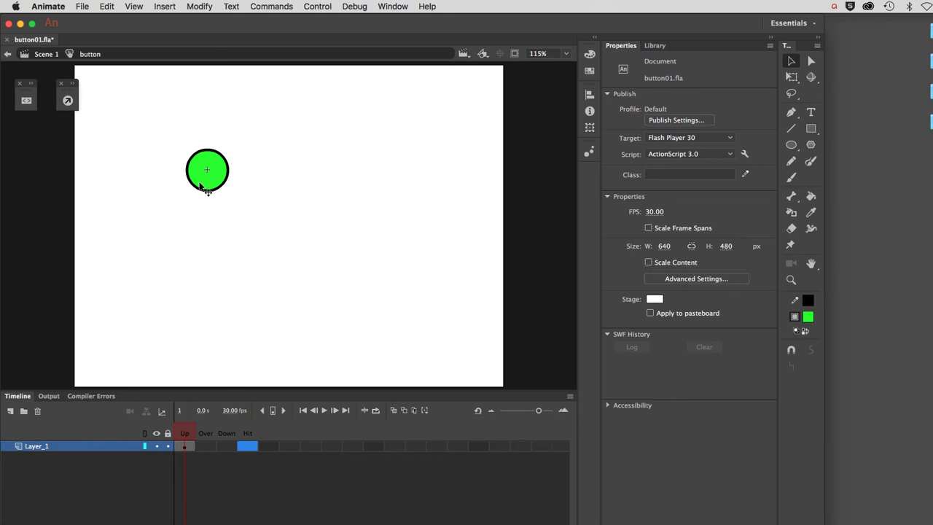
# Make the Over frame a keyframe holding a copy of the Up frame's circle
pyautogui.click(205, 449)
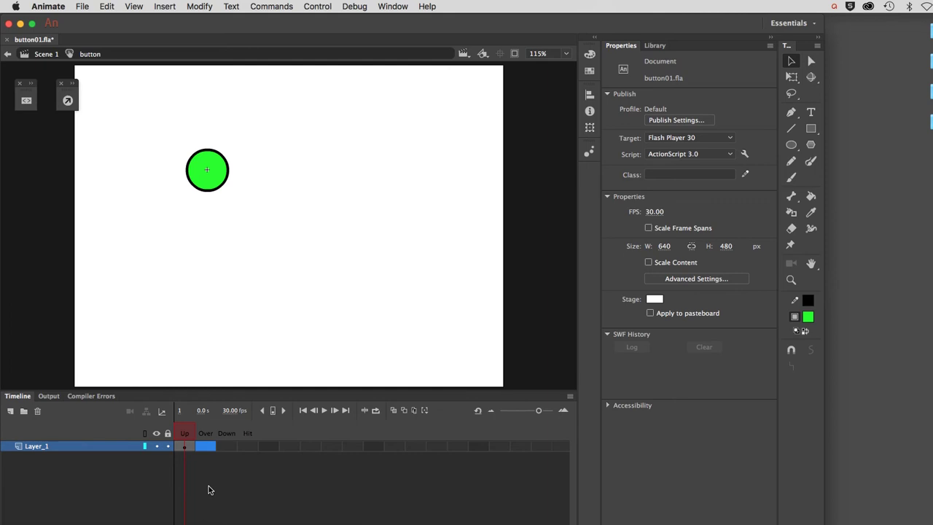
pyautogui.press('F6')
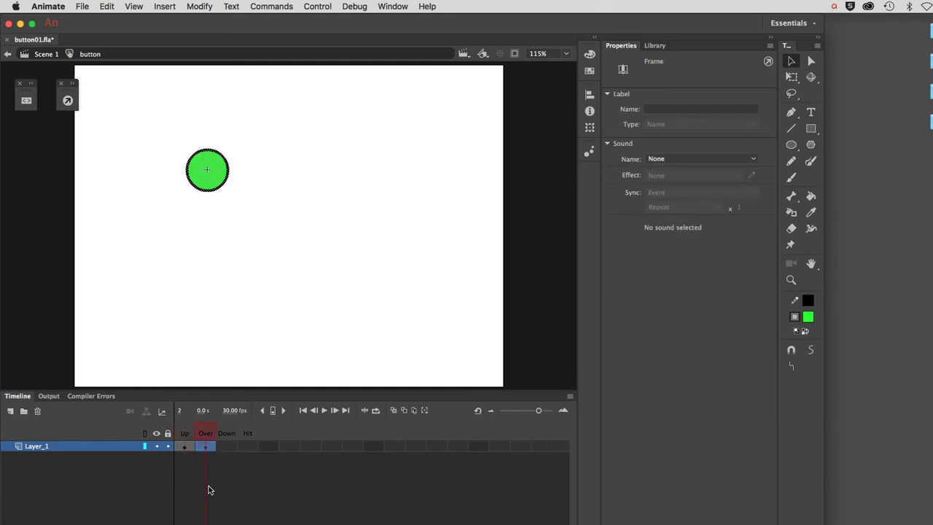
pyautogui.click(182, 435)
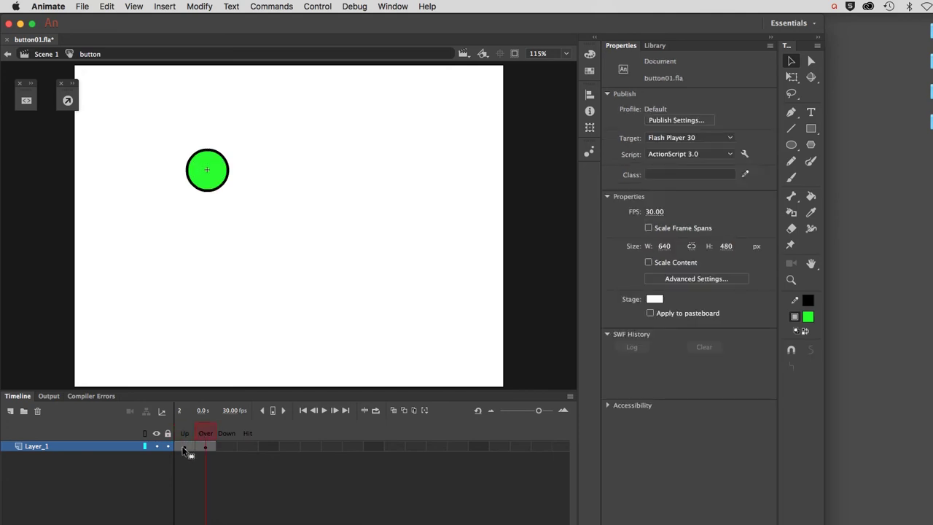
pyautogui.moveTo(206, 451); pyautogui.dragTo(207, 450)
# Fill the Over circle yellow #FFCC00 and compare it with the green Up frame
pyautogui.click(204, 181)
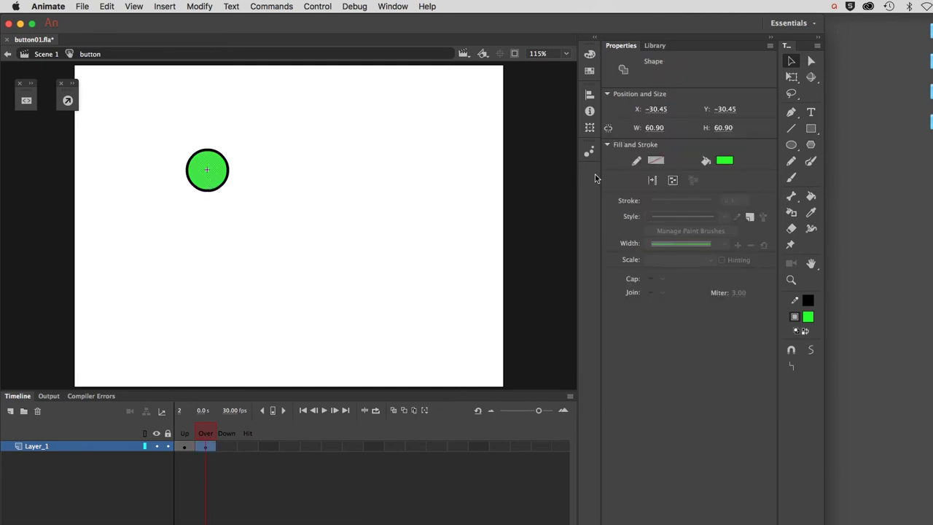
pyautogui.click(714, 162)
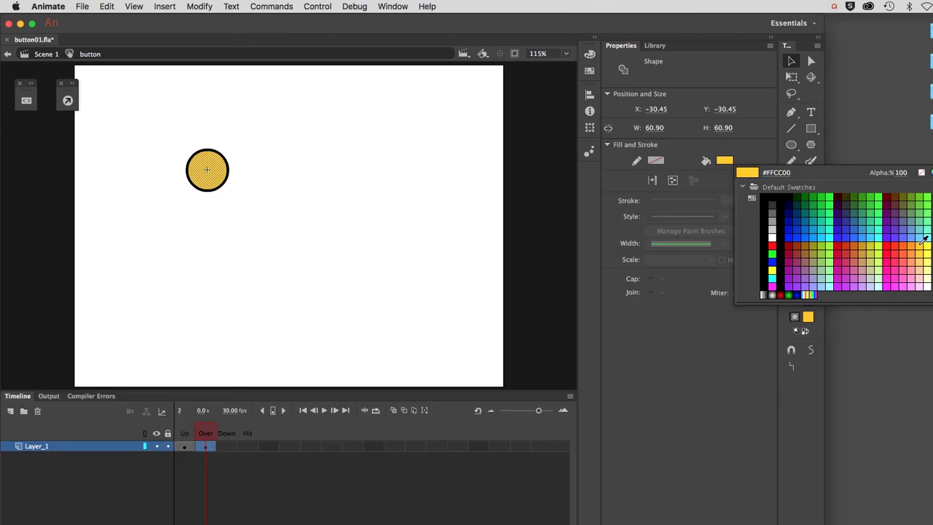
pyautogui.click(921, 242)
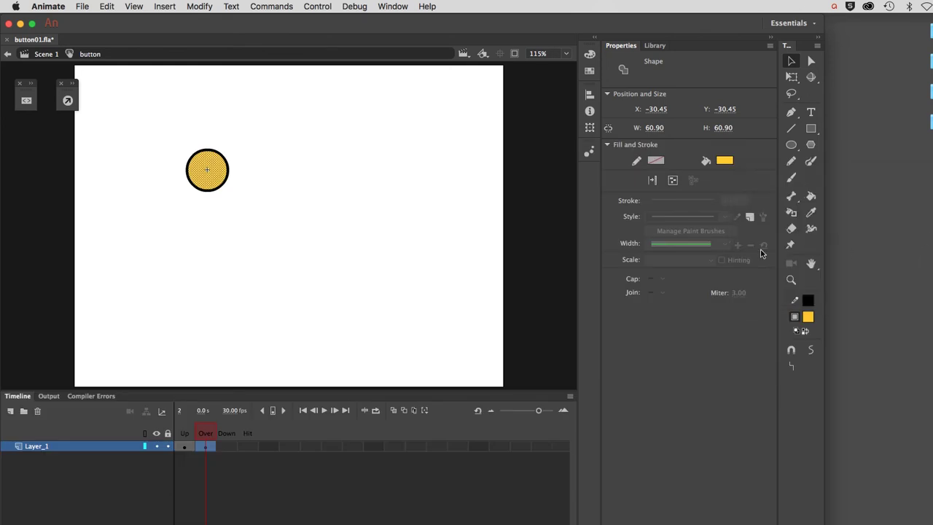
pyautogui.click(295, 280)
pyautogui.click(186, 434)
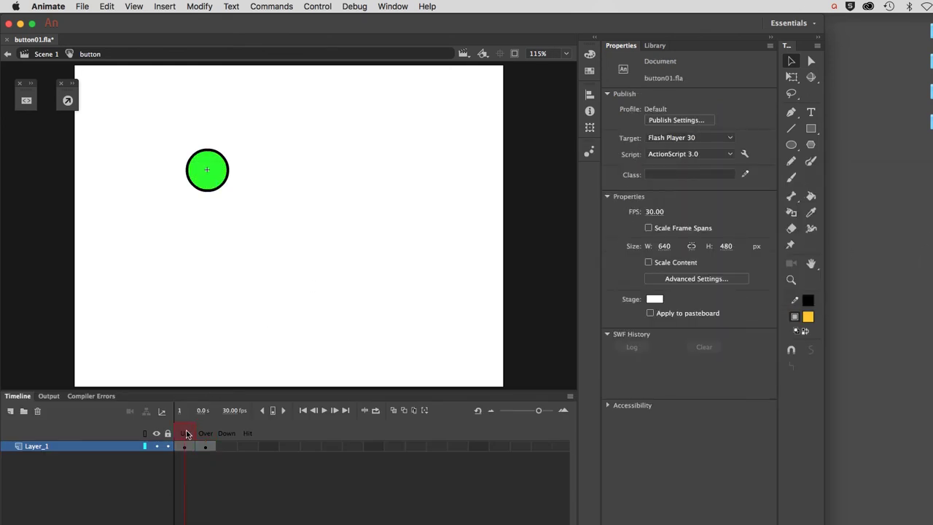
pyautogui.click(206, 433)
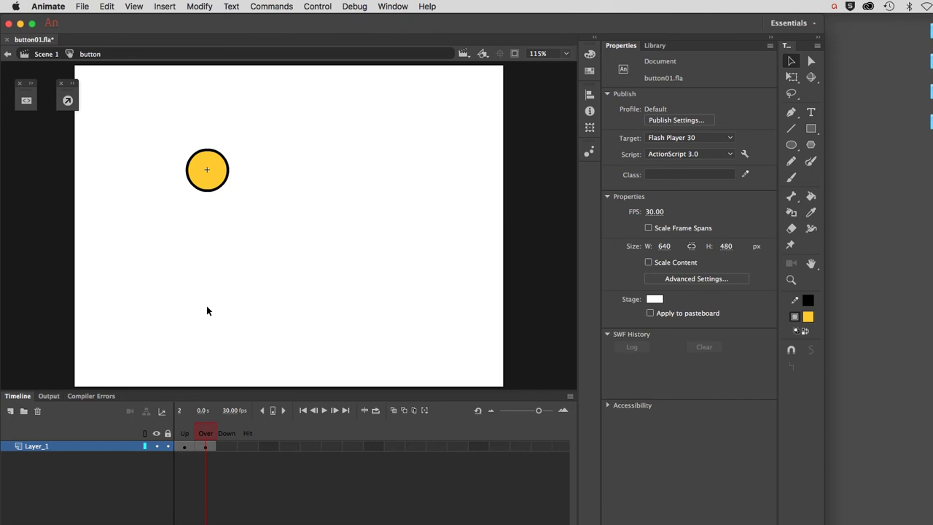
# Test the movie as a SWF, check the yellow hover, then close the preview
pyautogui.press('super+Return')
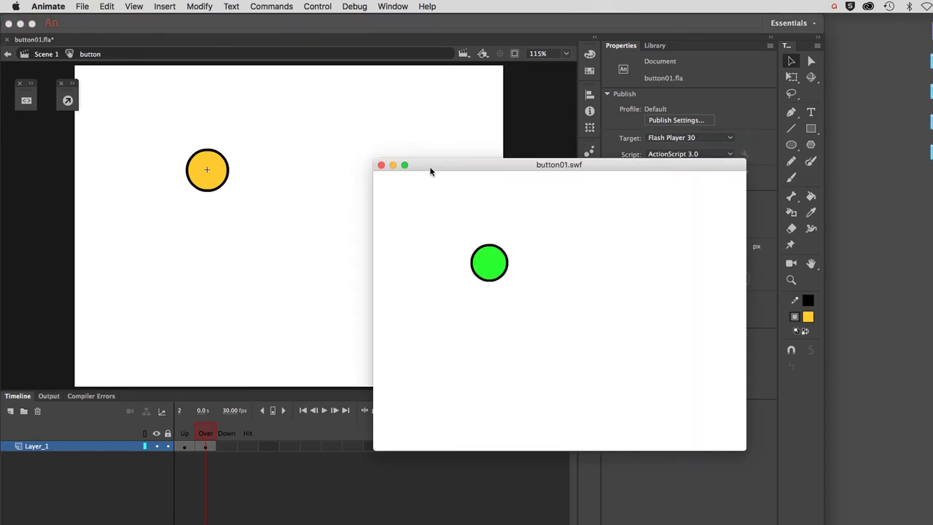
pyautogui.moveTo(431, 169); pyautogui.dragTo(314, 100)
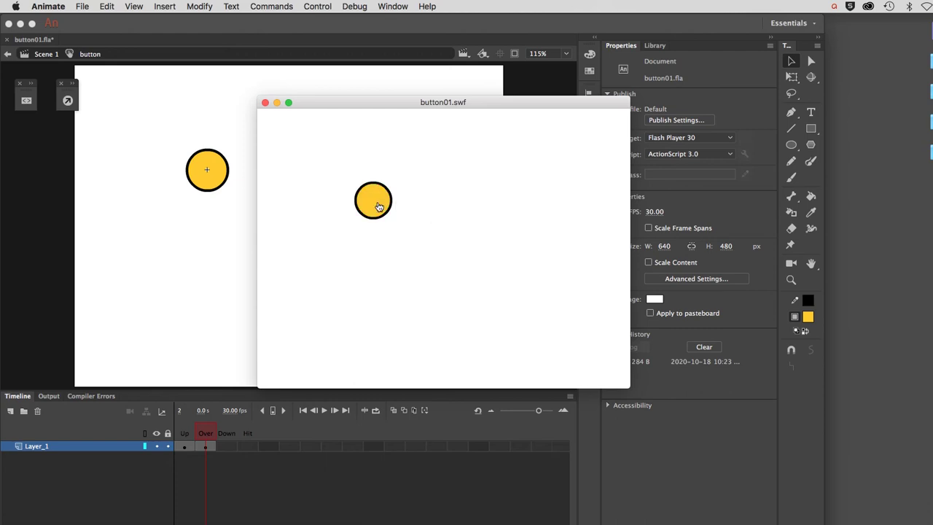
pyautogui.click(265, 102)
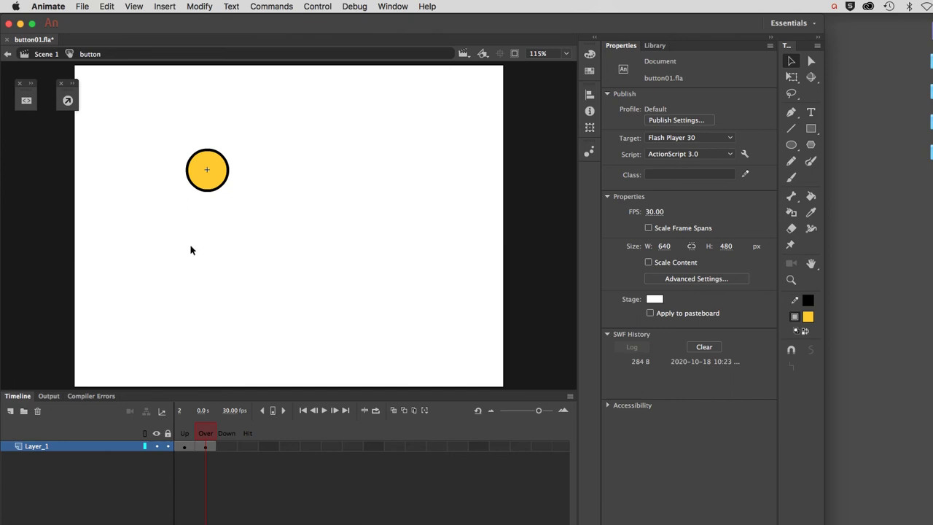
pyautogui.click(205, 195)
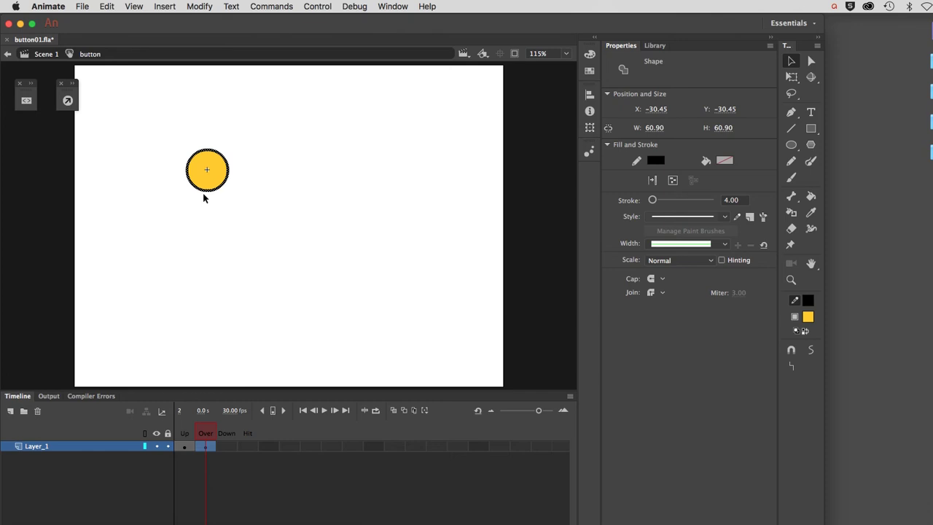
pyautogui.click(215, 269)
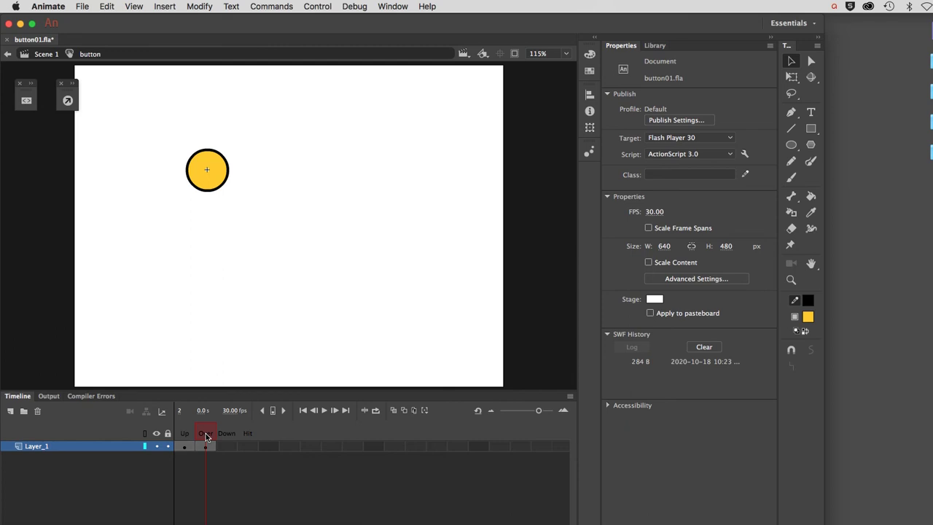
# Rename Layer_1 to 'basebutton'
pyautogui.click(36, 447)
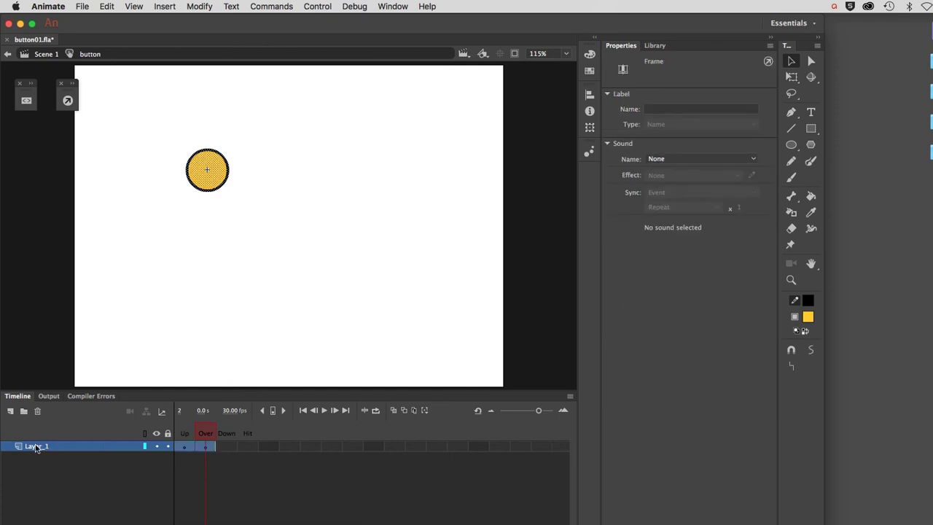
pyautogui.doubleClick(36, 447)
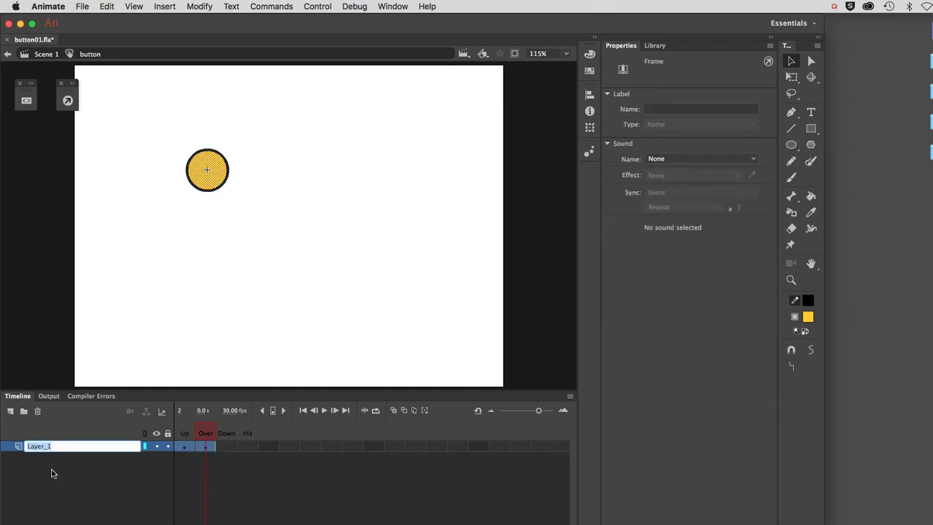
pyautogui.write('basebutton')
pyautogui.press('Return')
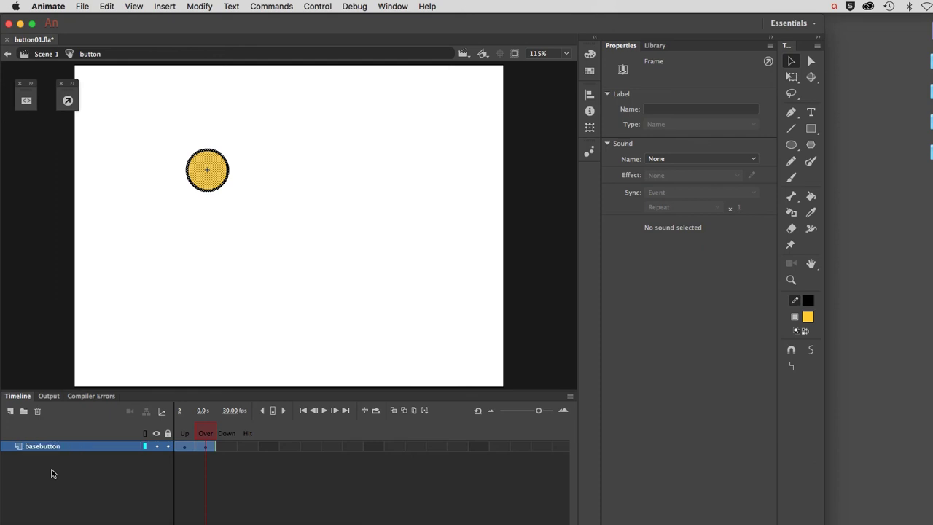
# Add a layer named 'animation' above it and move its keyframe to Over
pyautogui.click(11, 412)
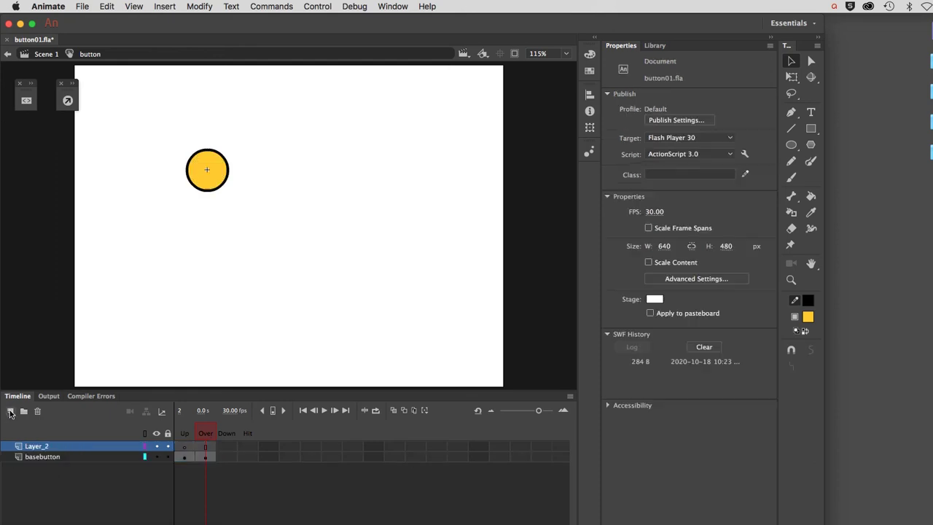
pyautogui.doubleClick(36, 446)
pyautogui.write('animation')
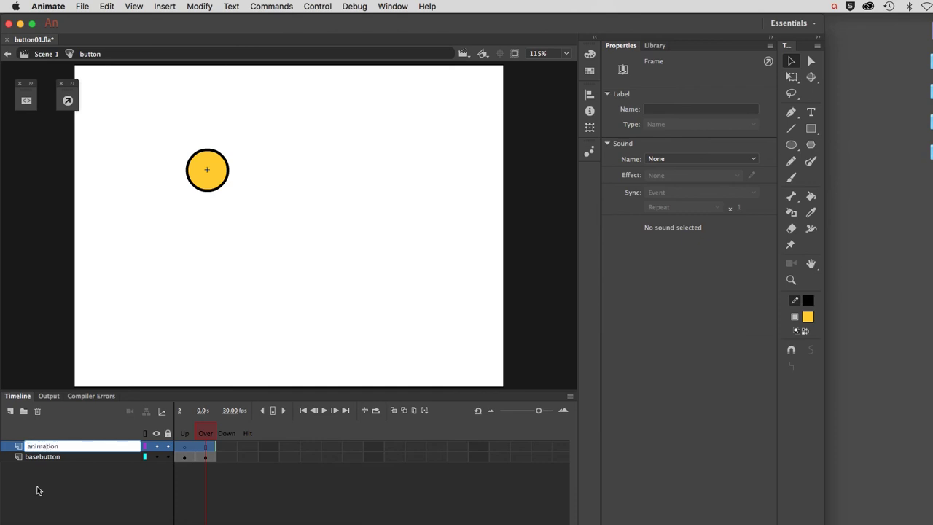
pyautogui.press('Return')
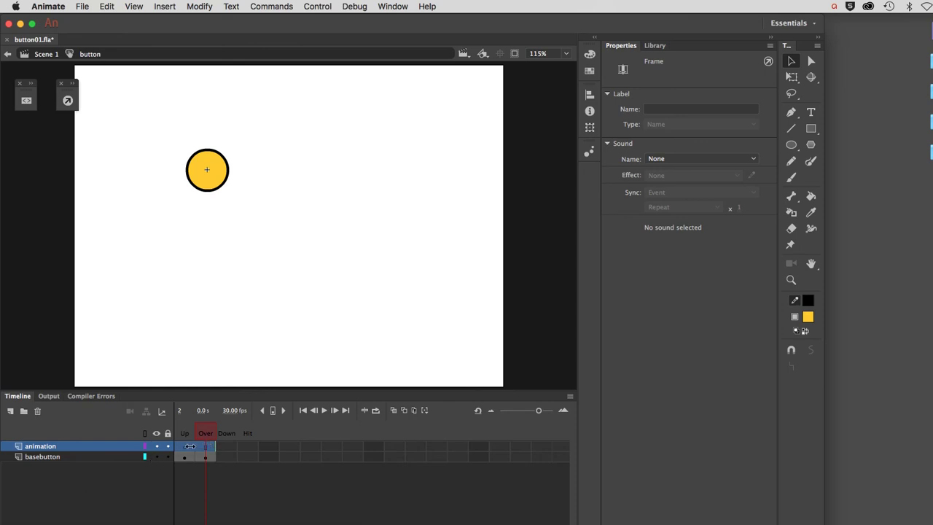
pyautogui.moveTo(187, 447); pyautogui.dragTo(207, 449)
pyautogui.moveTo(207, 449); pyautogui.dragTo(206, 456)
# Copy the yellow circle from the basebutton layer
pyautogui.click(212, 506)
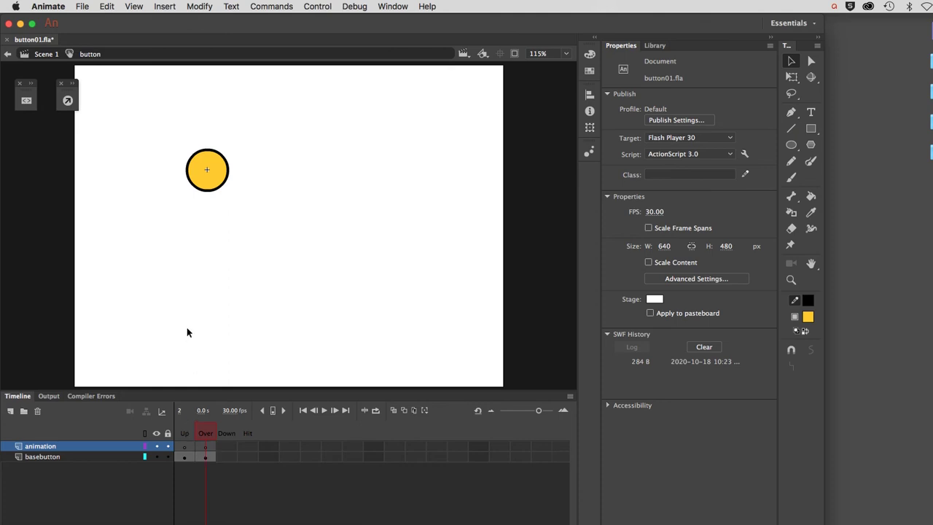
pyautogui.click(200, 192)
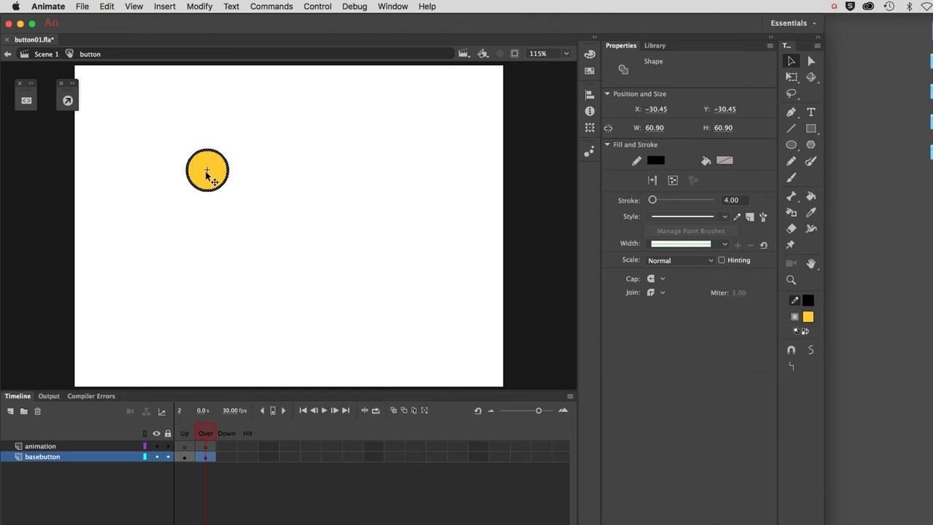
pyautogui.click(113, 7)
pyautogui.click(116, 61)
# Lock basebutton, keyframe the animation layer's Over frame, and paste the circle in place
pyautogui.click(167, 457)
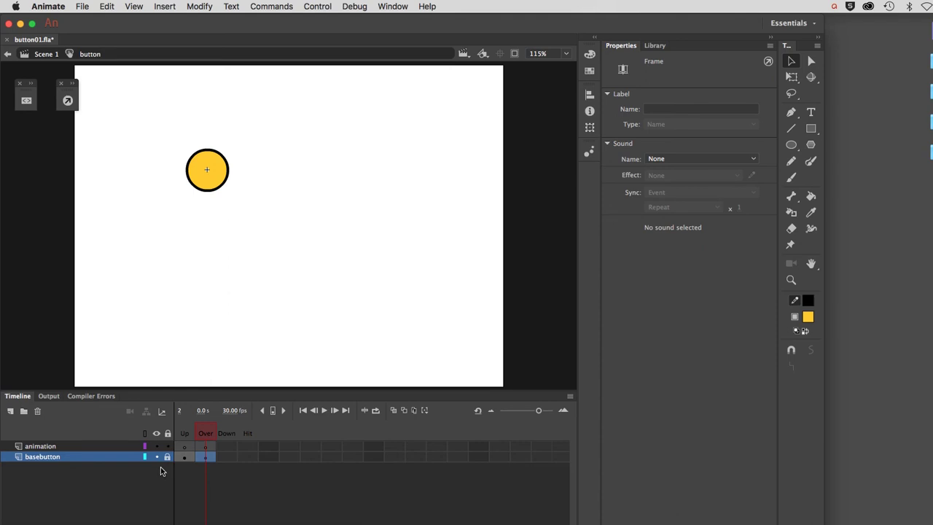
pyautogui.moveTo(197, 457); pyautogui.dragTo(201, 447)
pyautogui.press('F6')
pyautogui.click(108, 7)
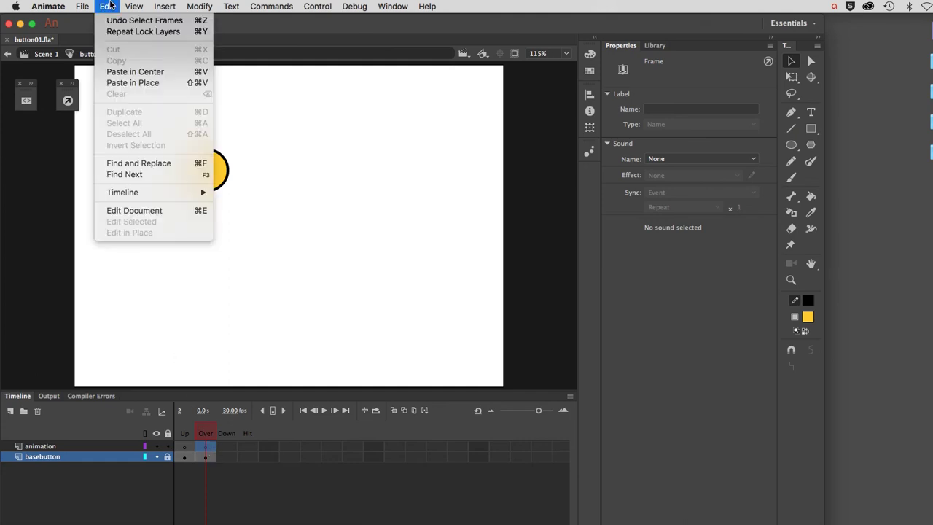
pyautogui.click(121, 83)
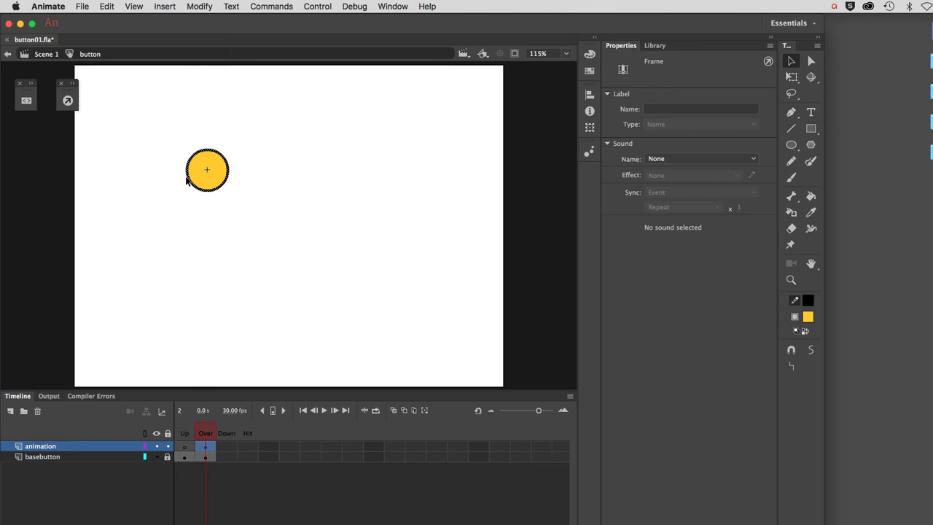
# Convert the pasted yellow circle into a Movie Clip symbol named 'radar'
pyautogui.click(191, 8)
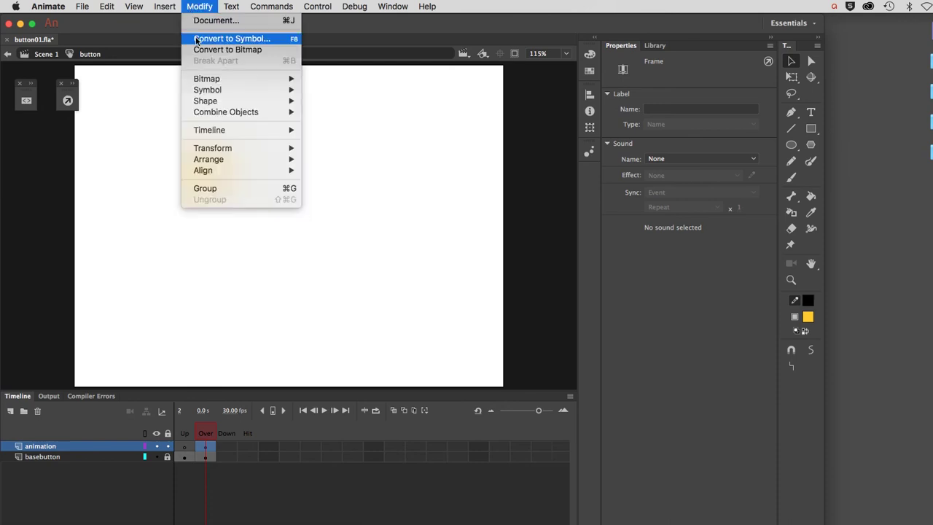
pyautogui.click(195, 40)
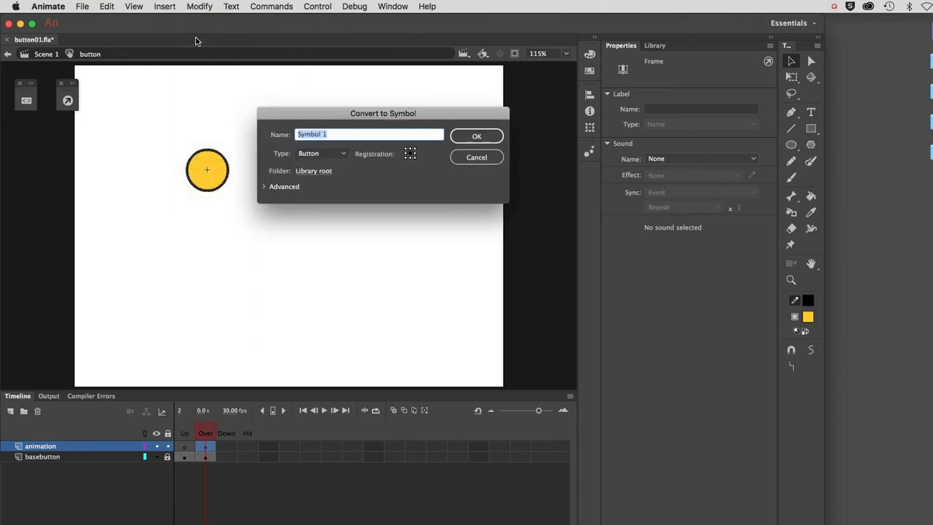
pyautogui.click(328, 156)
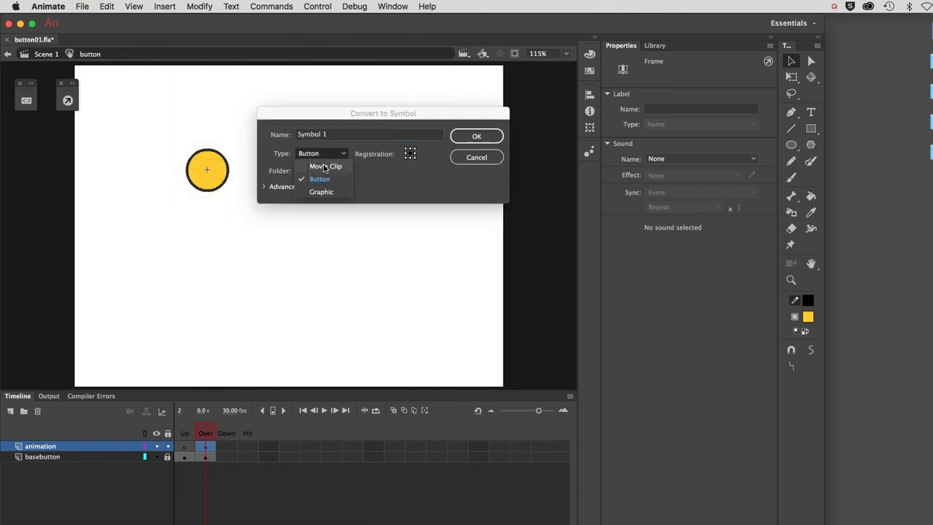
pyautogui.click(329, 163)
pyautogui.click(333, 135)
pyautogui.moveTo(332, 134); pyautogui.dragTo(288, 130)
pyautogui.write('radar')
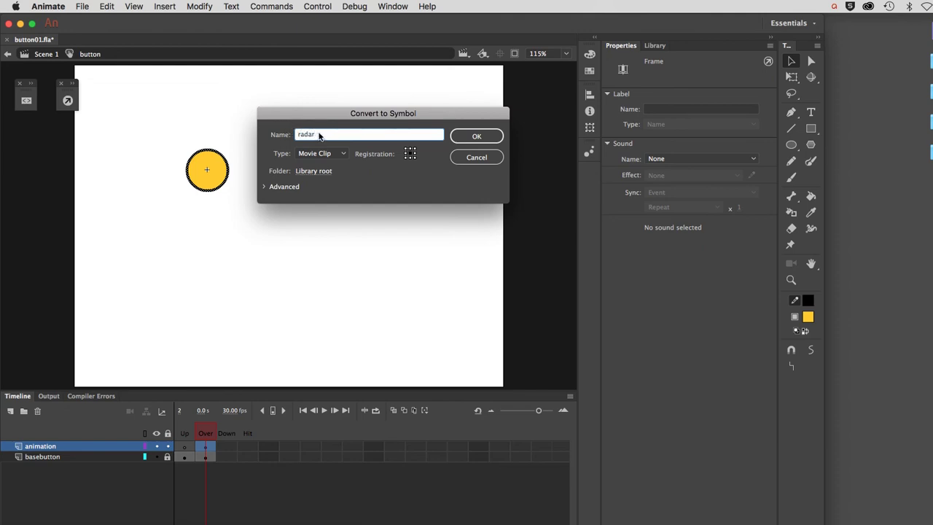
pyautogui.click(468, 139)
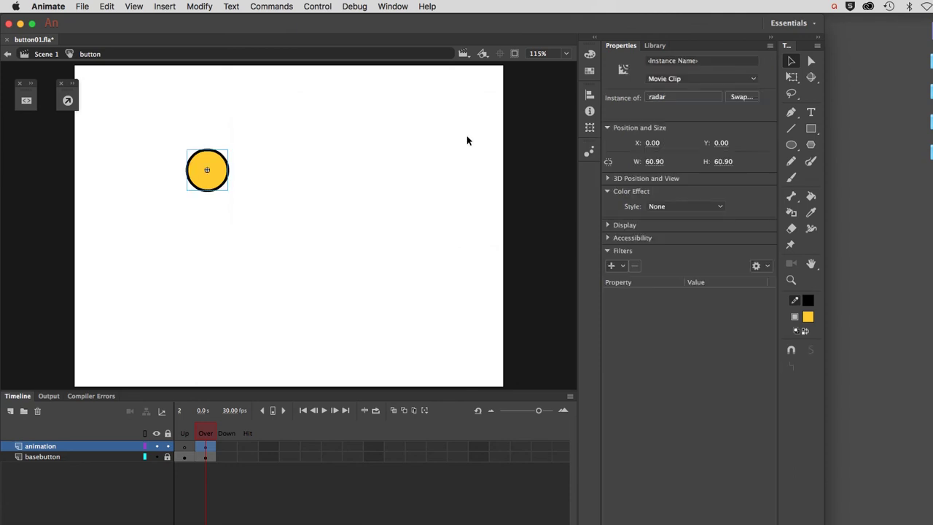
# Inside the radar movie clip, add a shape tween on Layer_1 spanning frames 1 to 30
pyautogui.doubleClick(208, 191)
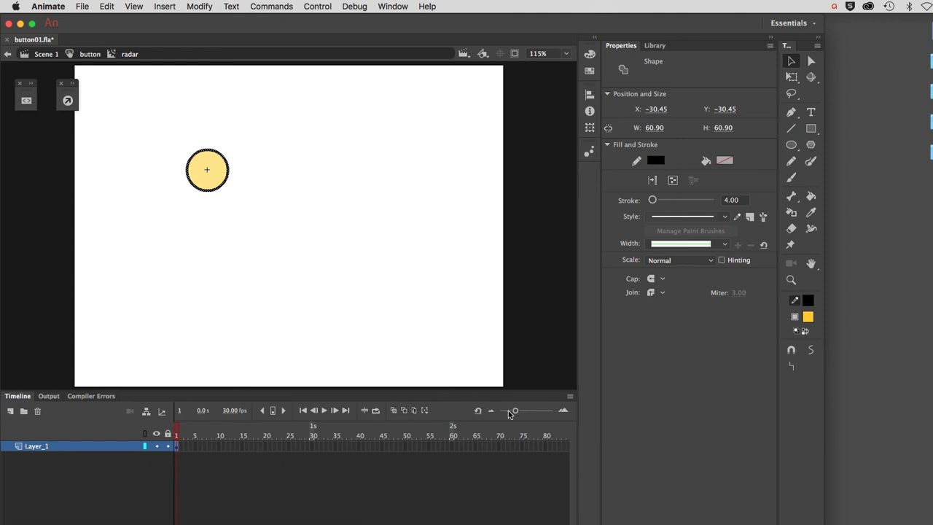
pyautogui.moveTo(515, 411); pyautogui.dragTo(522, 412)
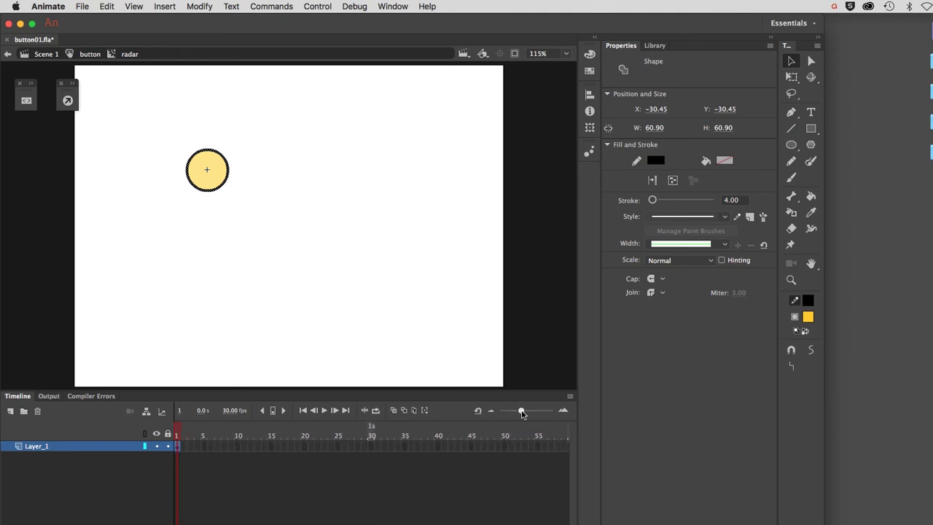
pyautogui.rightClick(176, 444)
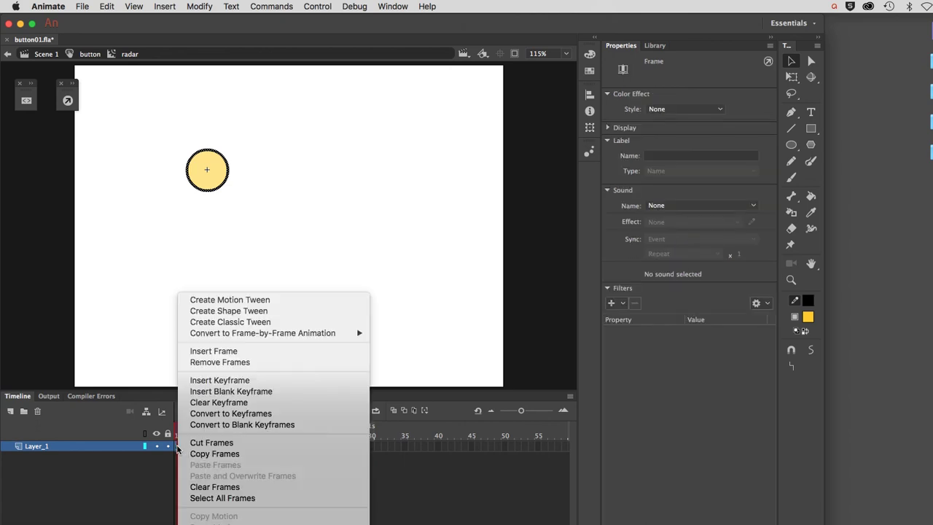
pyautogui.click(197, 312)
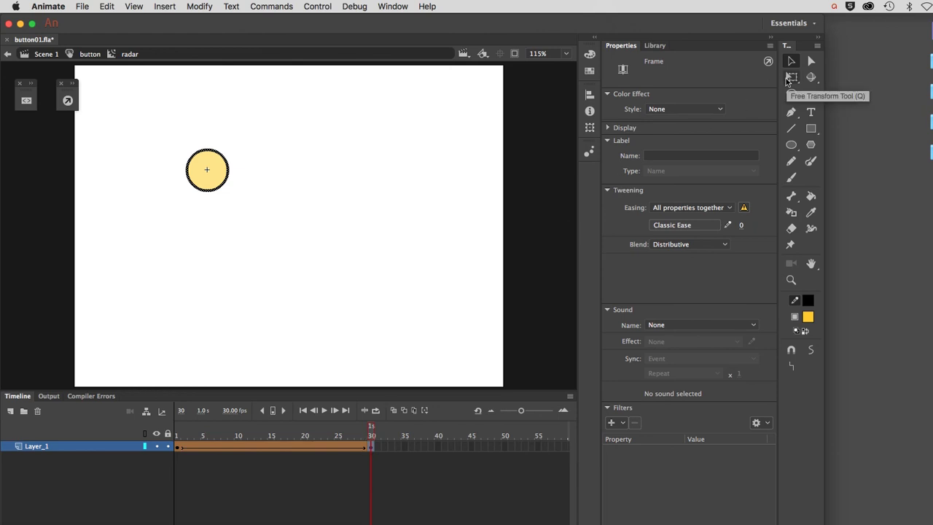
# Scale the frame-30 circle up around its centre to 93.60 by 93.60
pyautogui.click(786, 78)
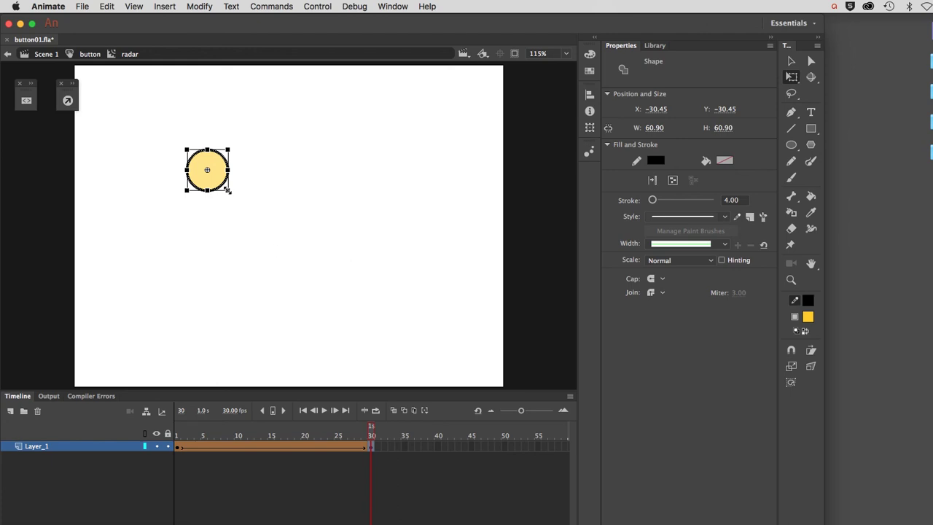
pyautogui.moveTo(227, 190); pyautogui.dragTo(239, 210)
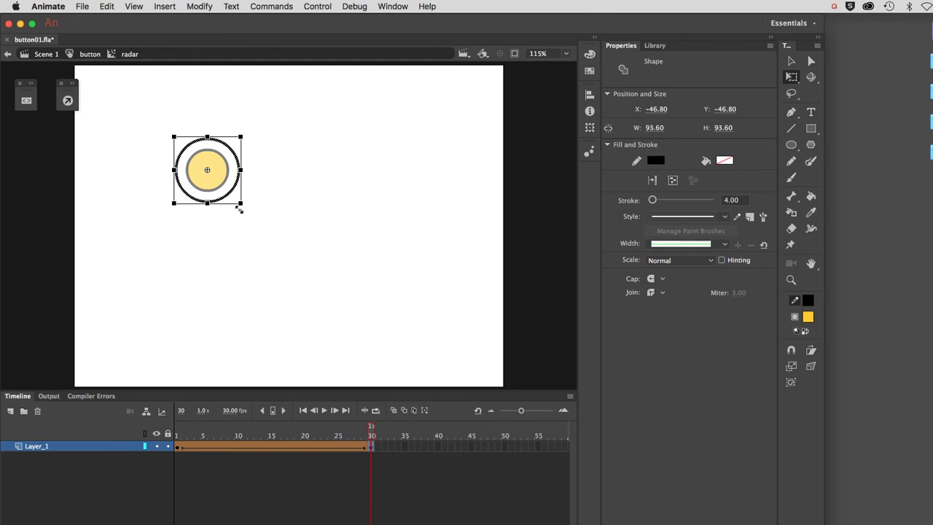
pyautogui.click(791, 61)
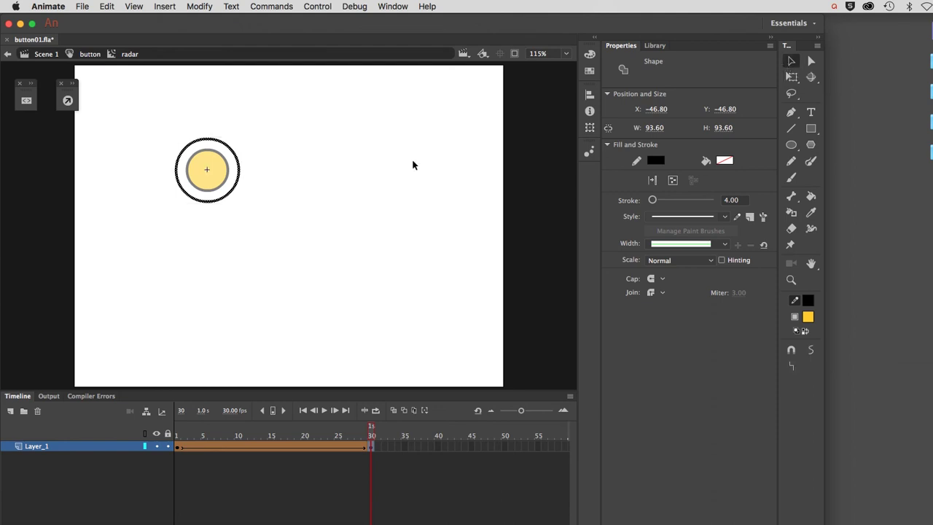
# Set the circle's stroke alpha to 0% and scrub the tween to preview the fade
pyautogui.click(656, 161)
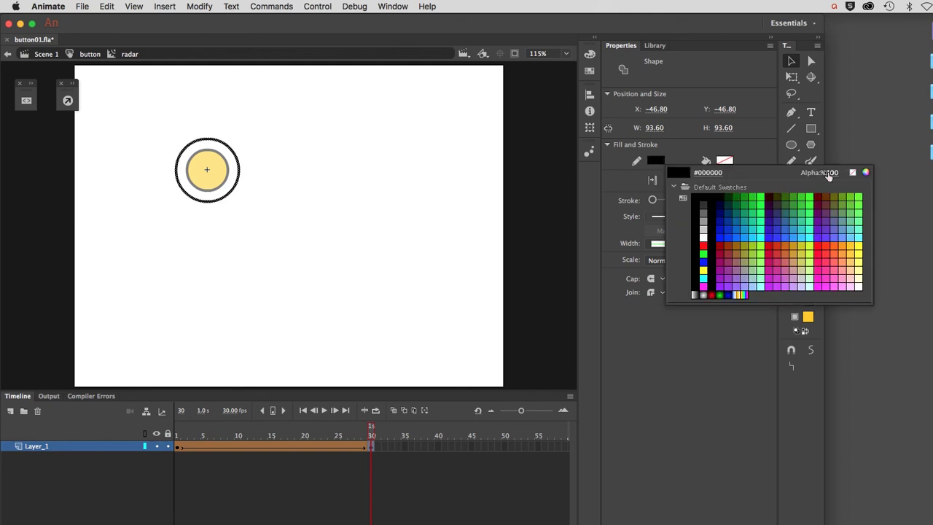
pyautogui.moveTo(831, 175); pyautogui.dragTo(733, 177)
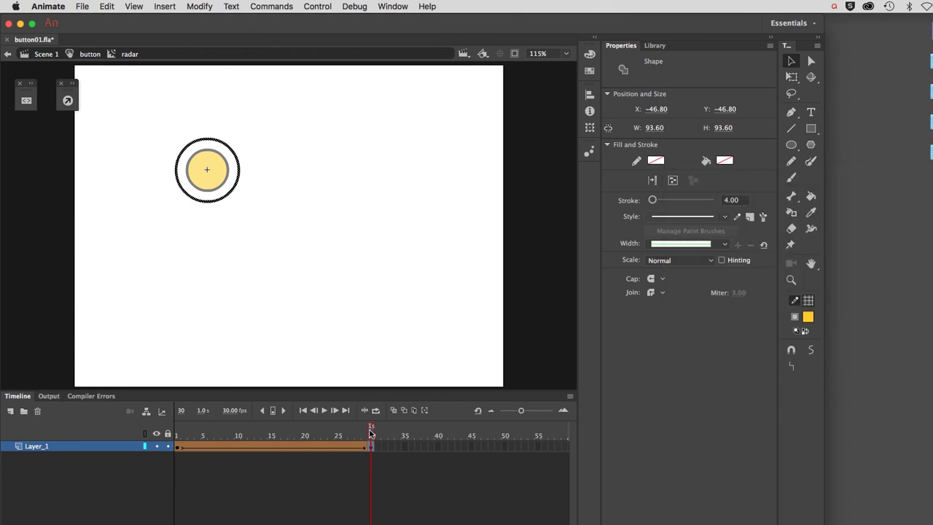
pyautogui.moveTo(371, 430)
pyautogui.mouseDown()
pyautogui.moveTo(176, 432)
pyautogui.moveTo(371, 434)
pyautogui.moveTo(184, 436)
pyautogui.moveTo(373, 443)
pyautogui.mouseUp()
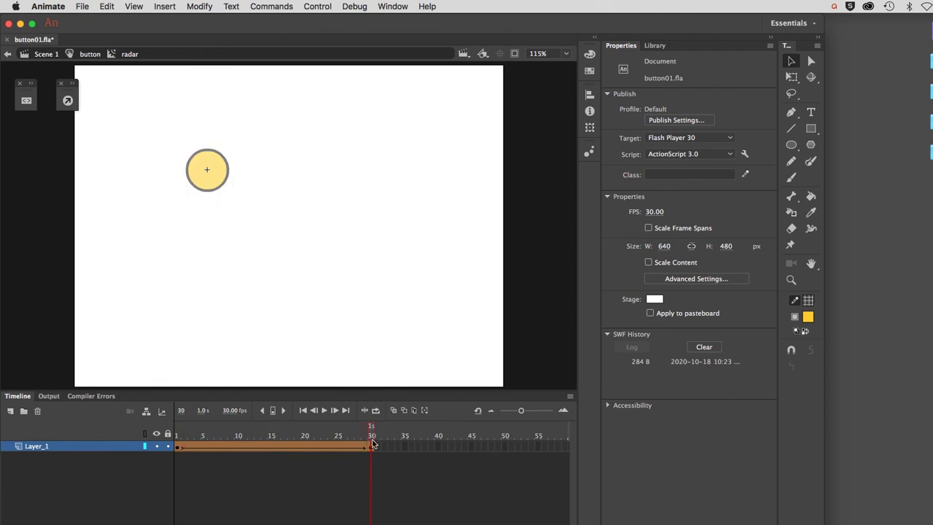
# Save button01.fla, then scrub the playhead back to frame 12 to preview the tween
pyautogui.click(83, 6)
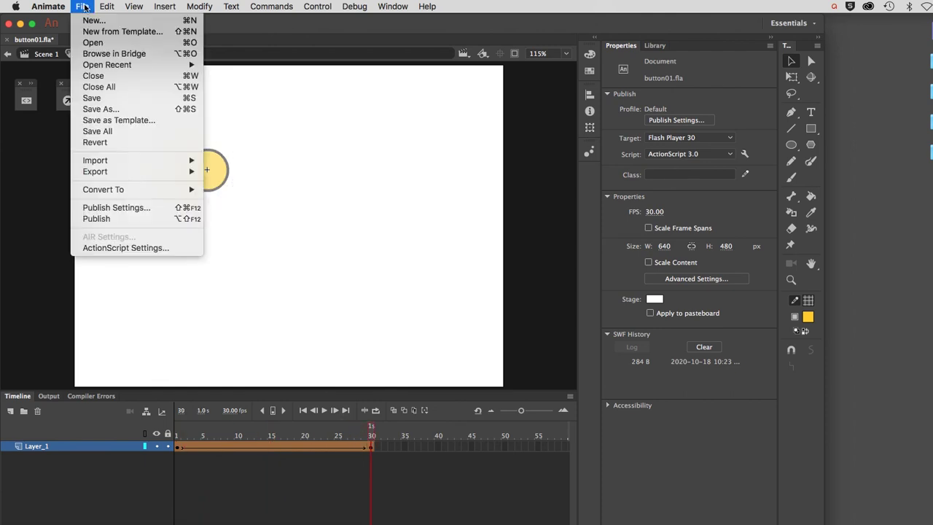
pyautogui.click(95, 99)
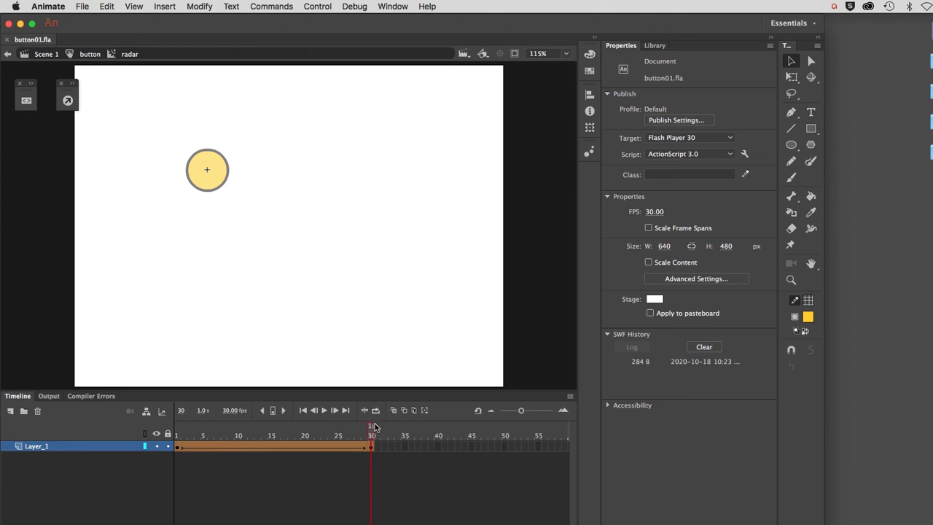
pyautogui.moveTo(373, 428); pyautogui.dragTo(178, 435)
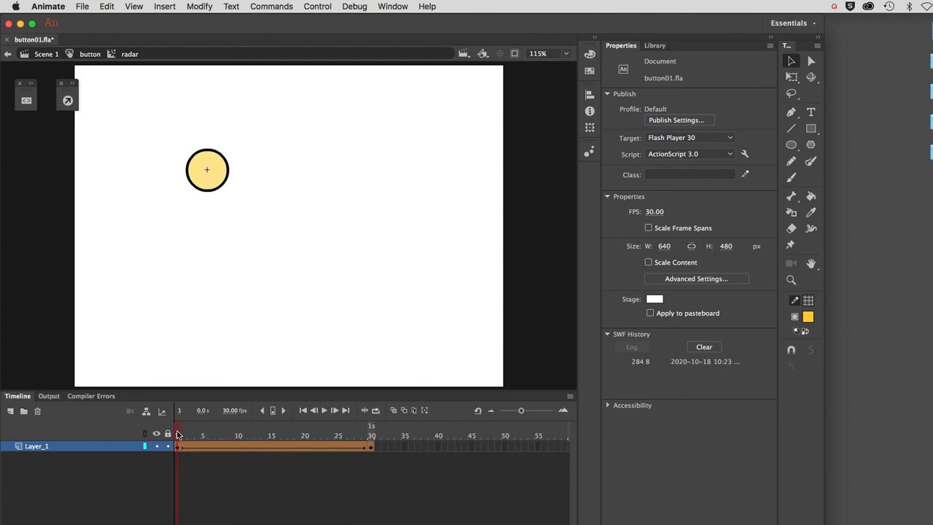
# Exit the radar clip and button symbol back to Scene 1's main stage
pyautogui.click(88, 55)
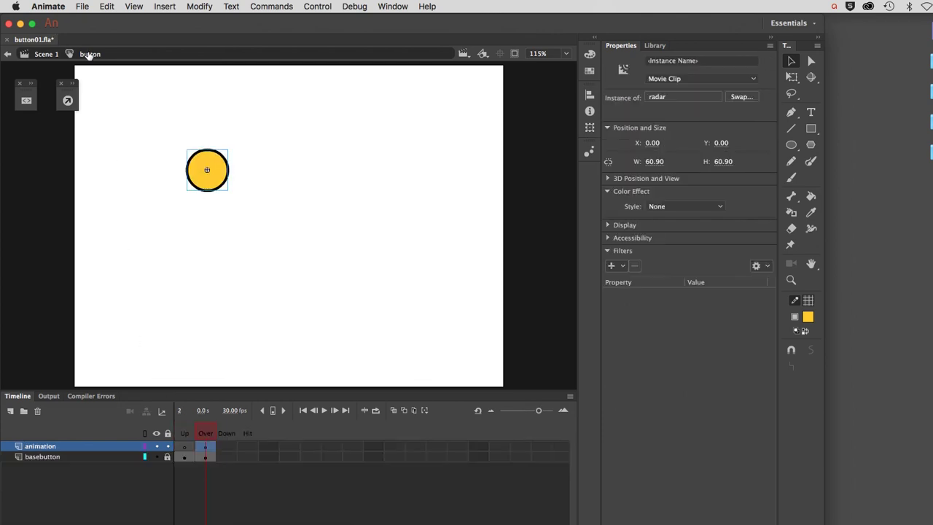
pyautogui.doubleClick(208, 188)
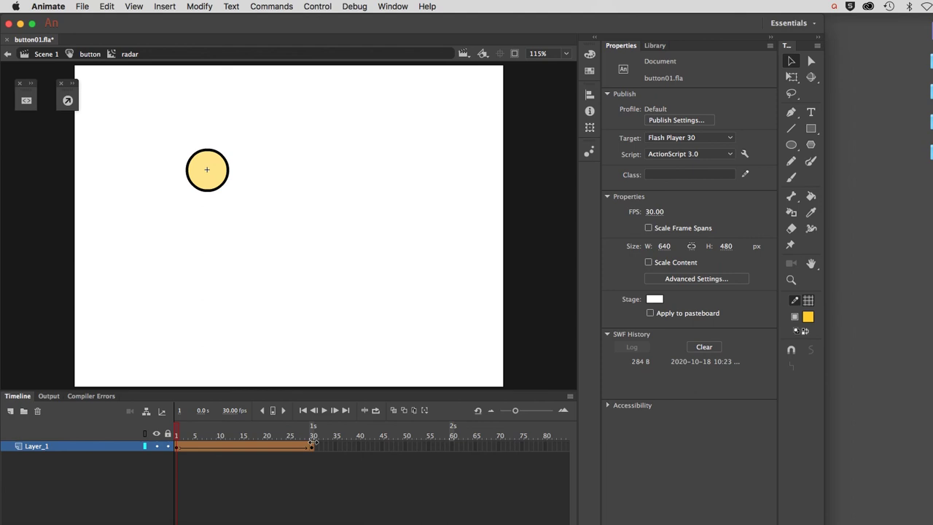
pyautogui.click(87, 55)
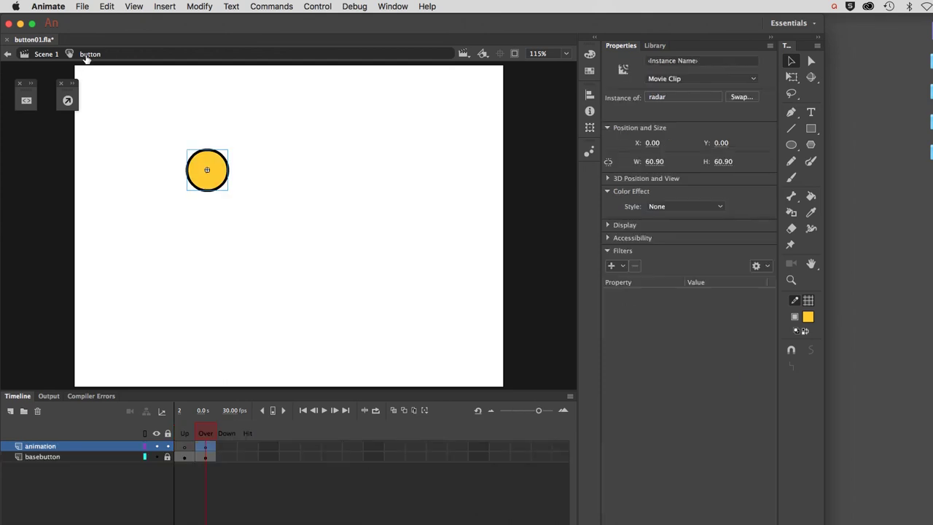
pyautogui.click(48, 55)
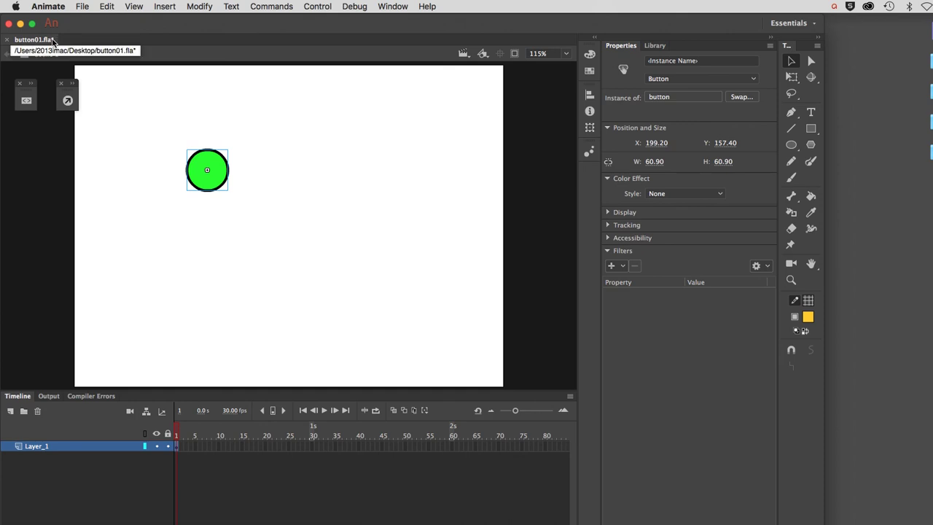
# Save button01.fla and test it as button01.swf via Control > Test
pyautogui.click(81, 7)
pyautogui.click(92, 98)
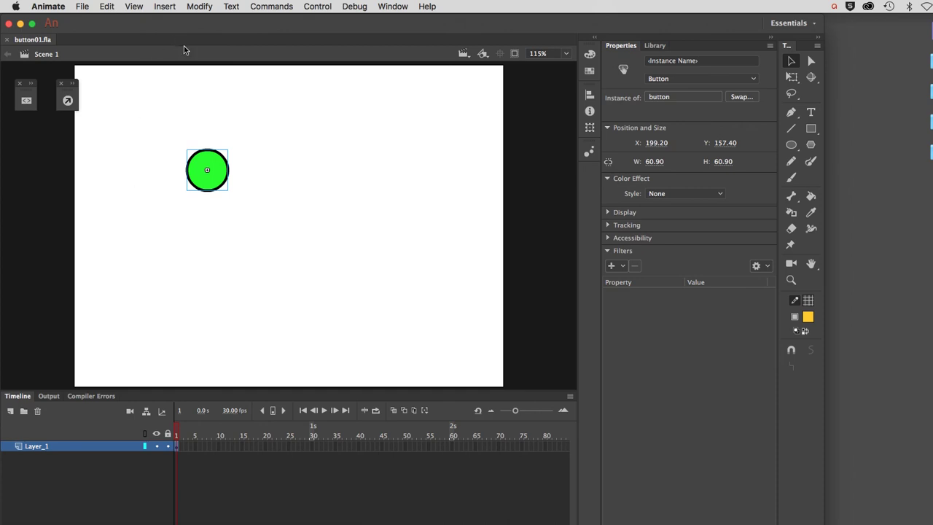
pyautogui.click(310, 9)
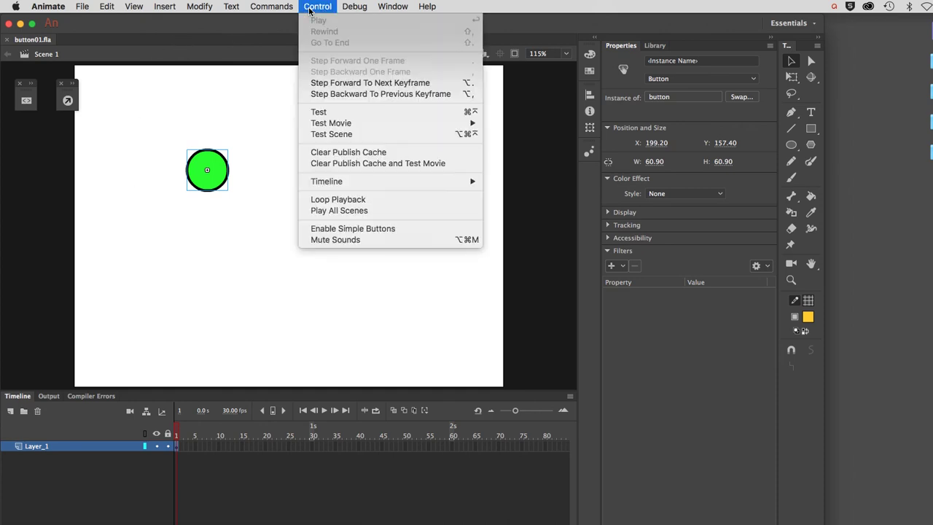
pyautogui.click(326, 111)
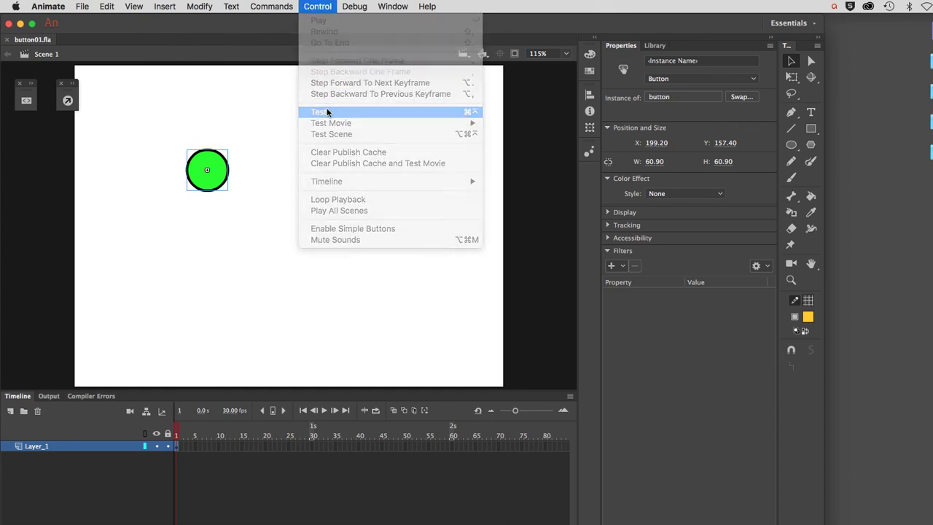